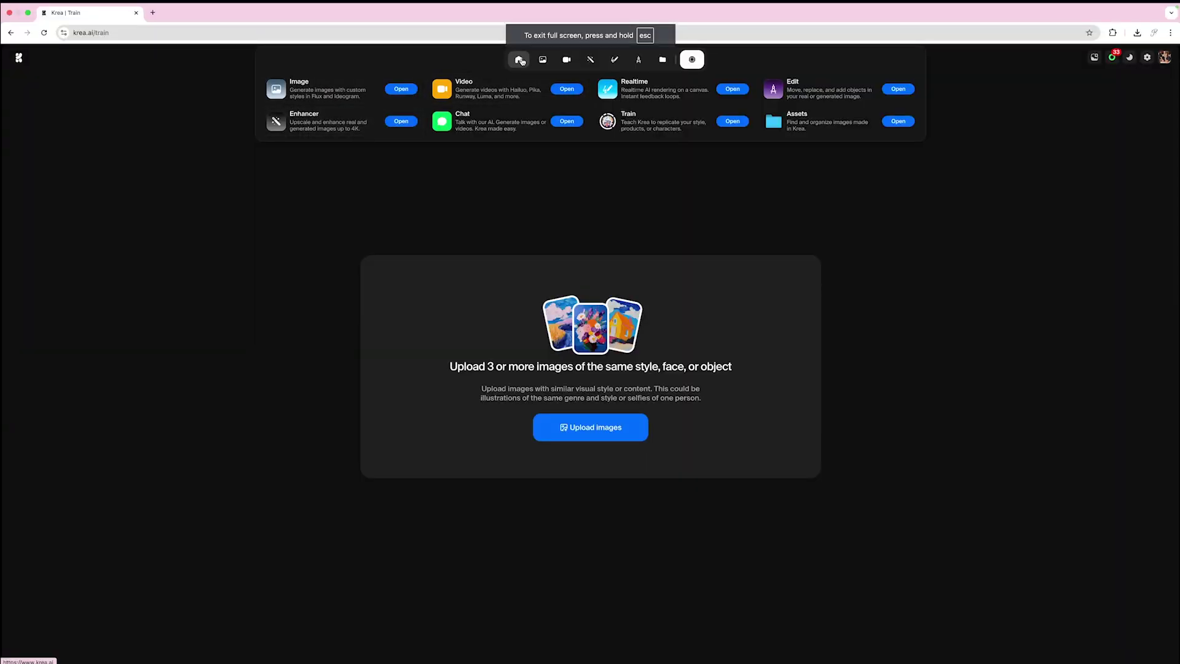
- Go back to Krea's home page using the Home icon in the top toolbar
left_click(518, 59)
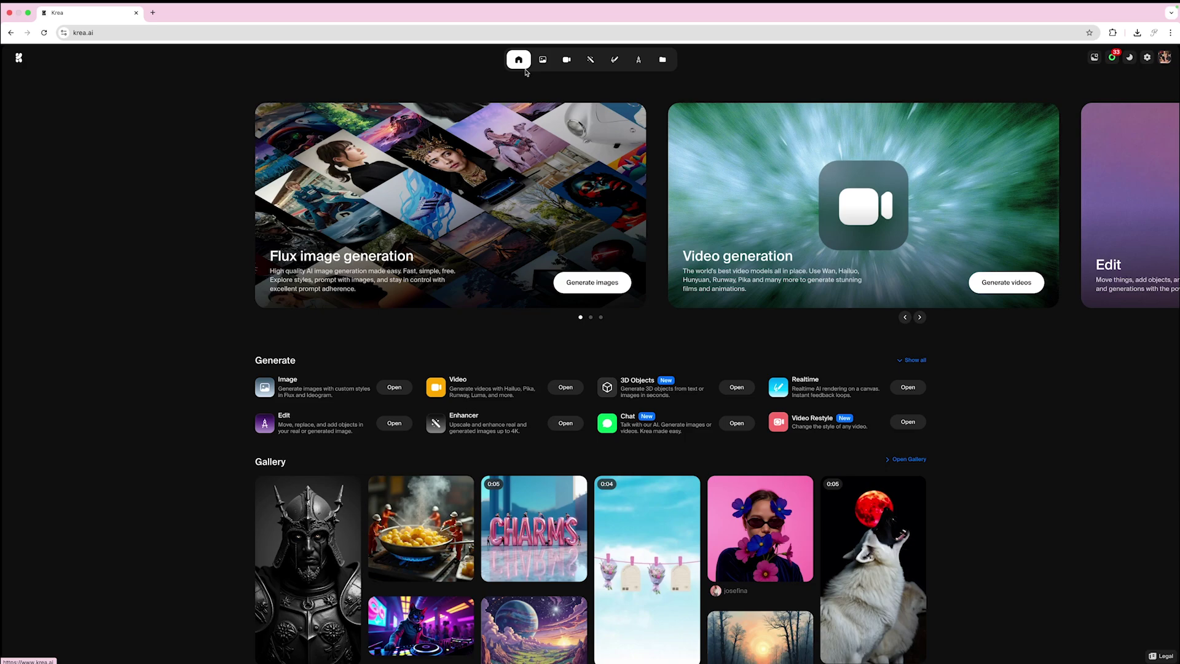
mouse_move(520, 61)
- Open the account profile, then show the tools list: Image, Video, Realtime, Edit, Enhancer, Chat, Train, Assets
left_click(1163, 58)
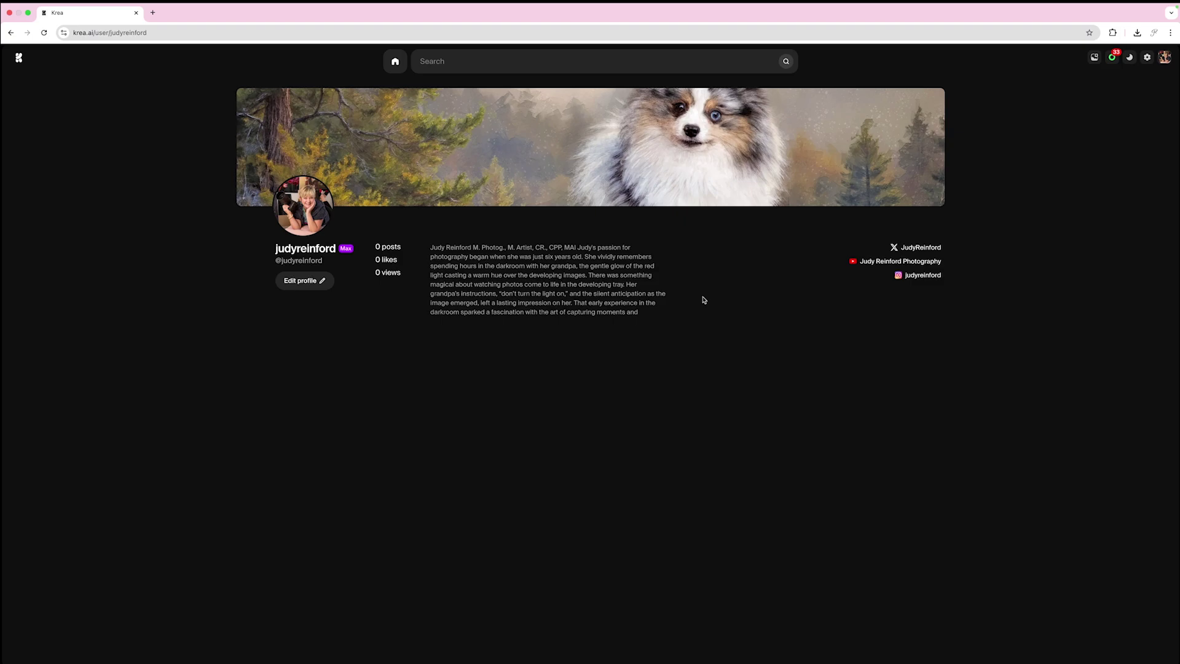
mouse_move(395, 61)
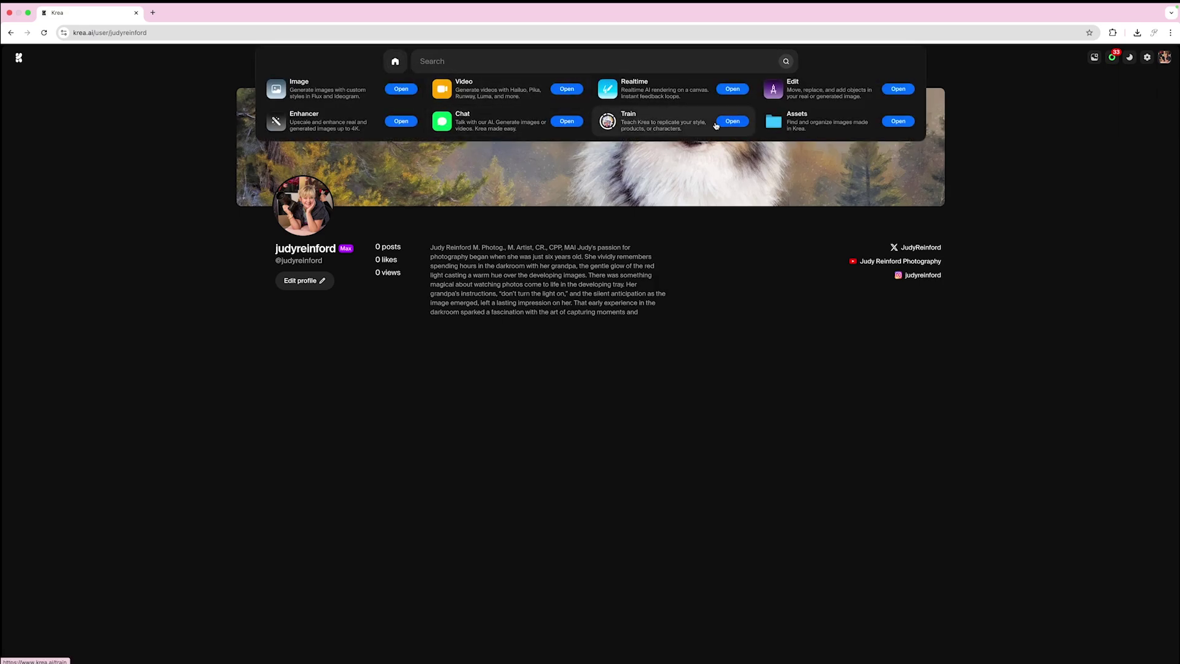
- Start training a new image style from the Train tool
left_click(732, 121)
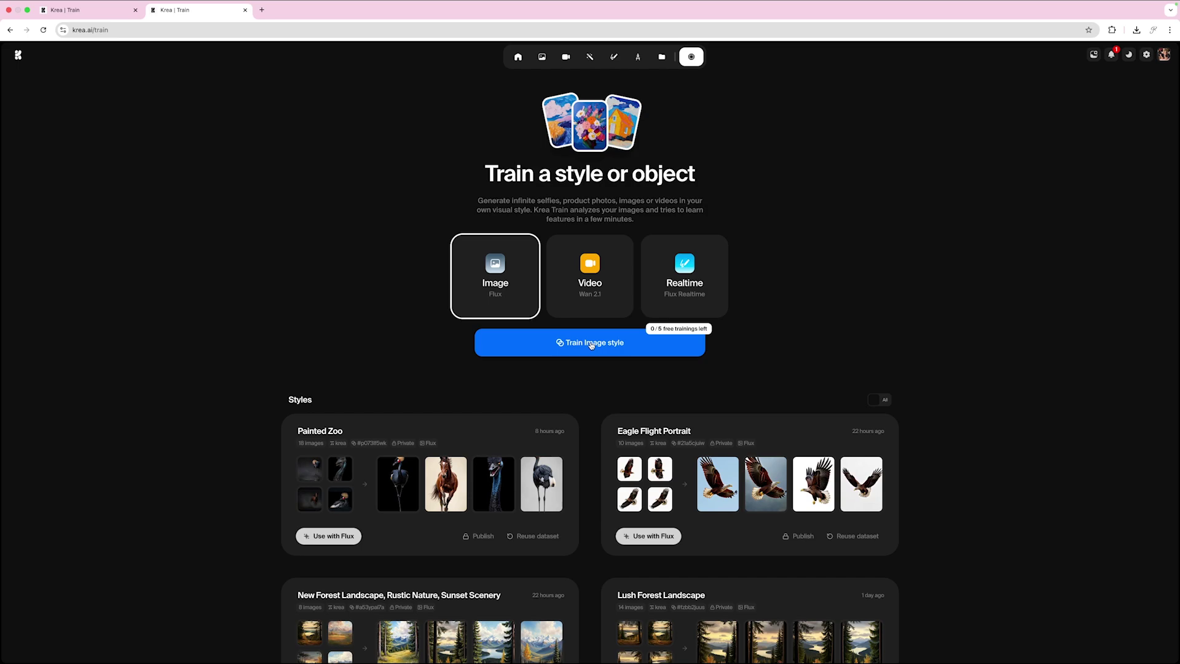
left_click(591, 345)
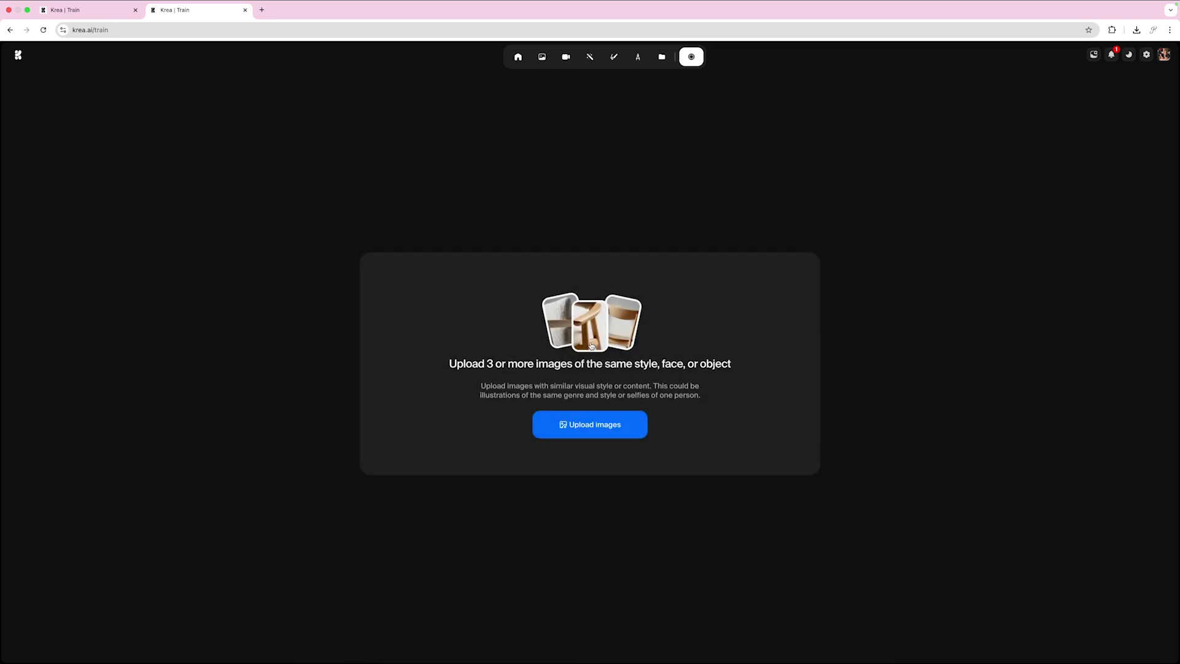
left_click(593, 426)
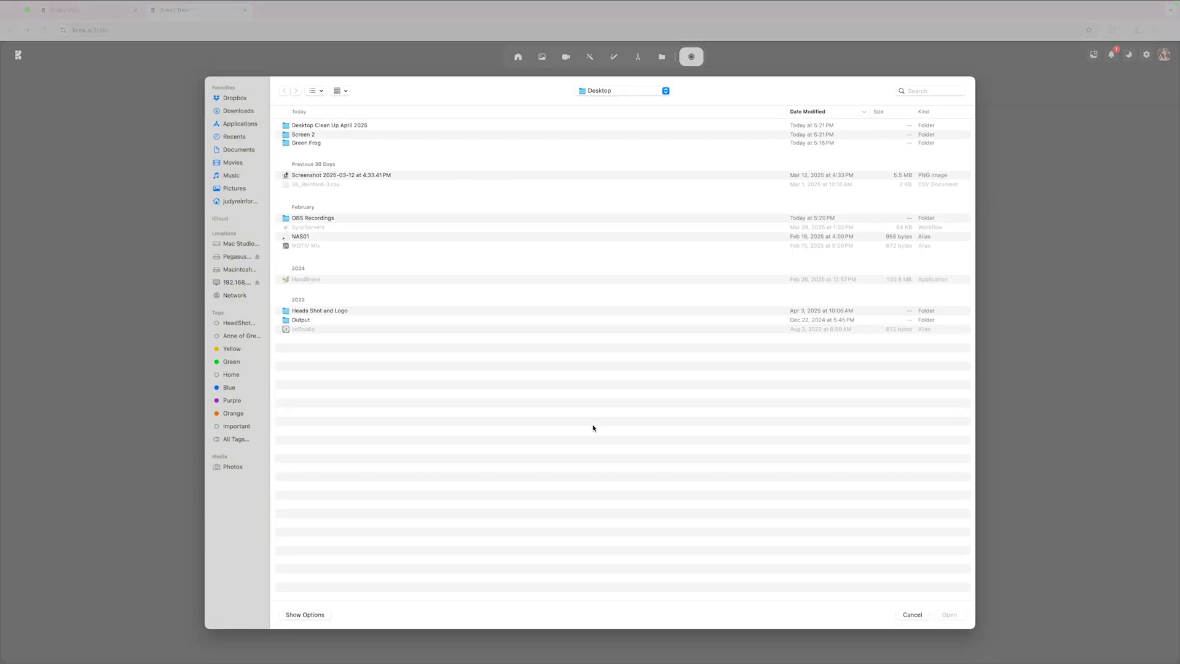
- Upload all six green tree frog JPEGs from the Green Frog folder
double_click(310, 143)
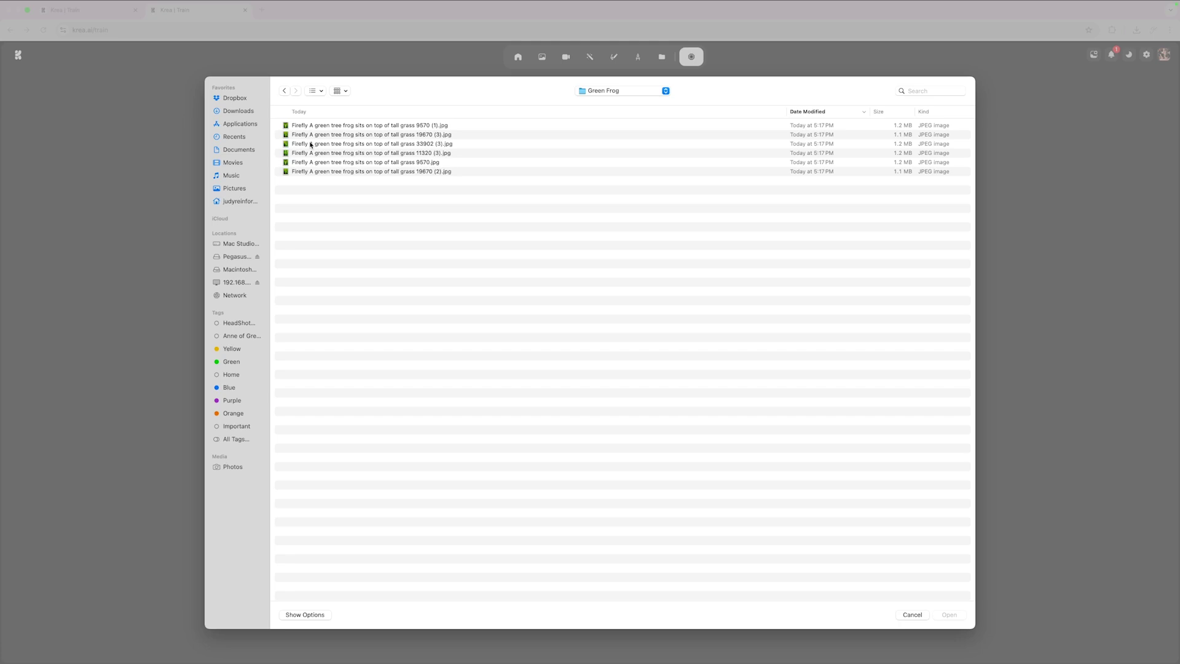
left_click(316, 126)
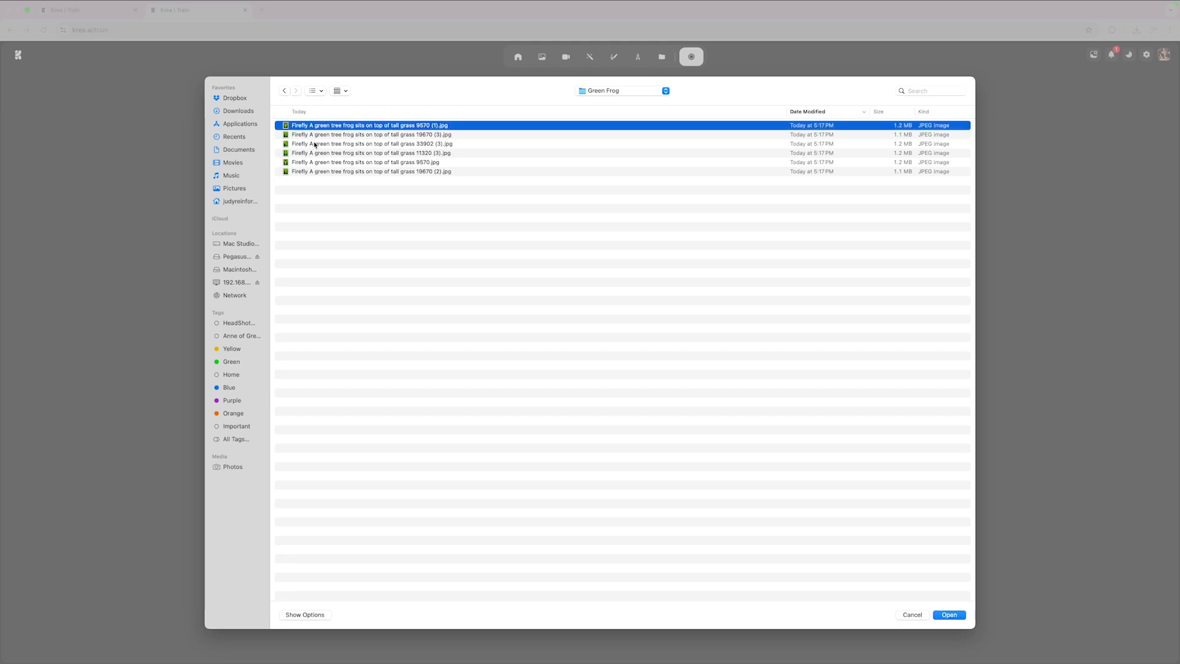
left_click(311, 136, "shift")
left_click(312, 172, "shift")
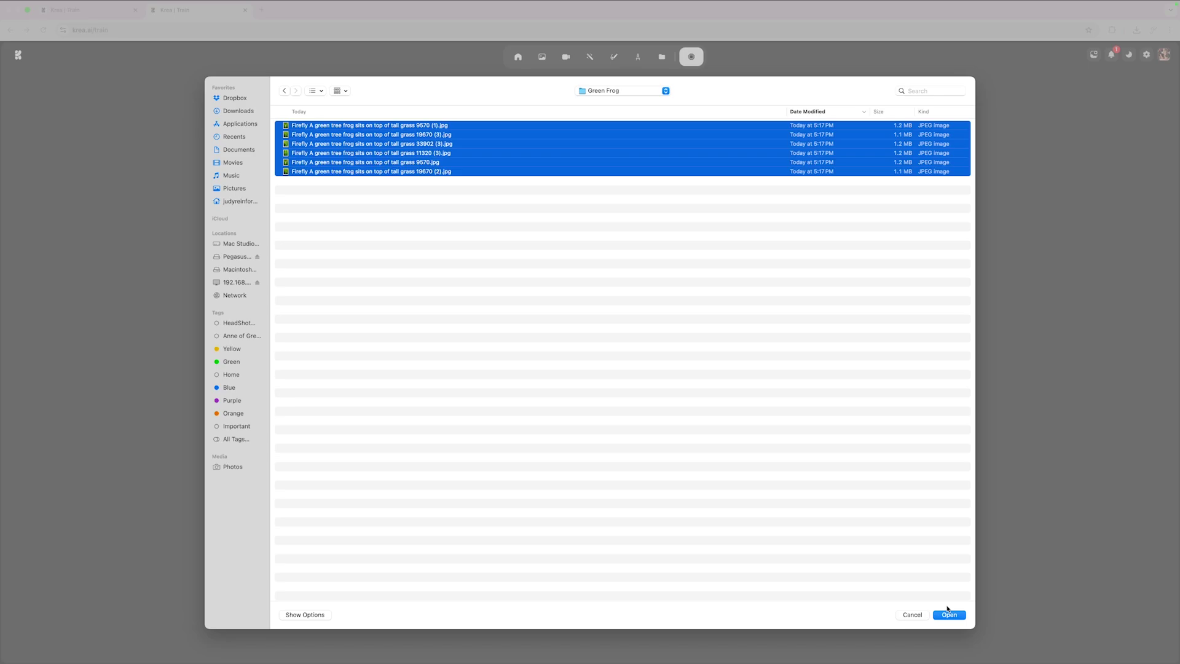
left_click(949, 615)
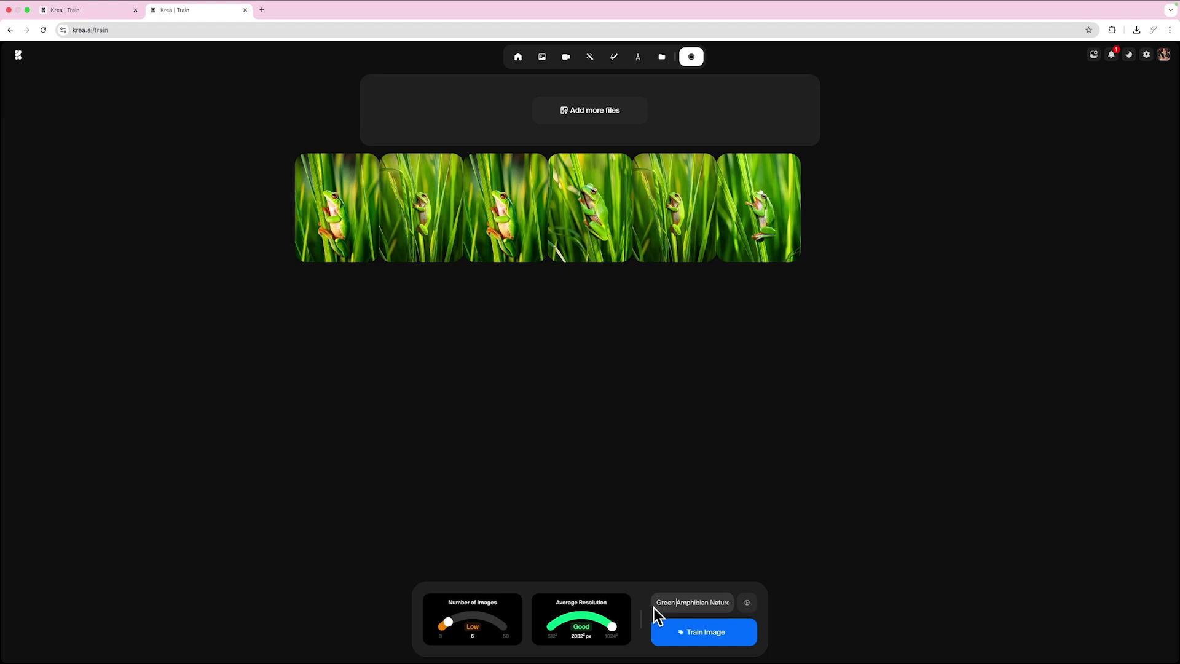
- Show the advanced training settings: Default model type, learning rate 0.004, batch size 1, trigger word krea
left_click_drag(656, 602, 738, 606)
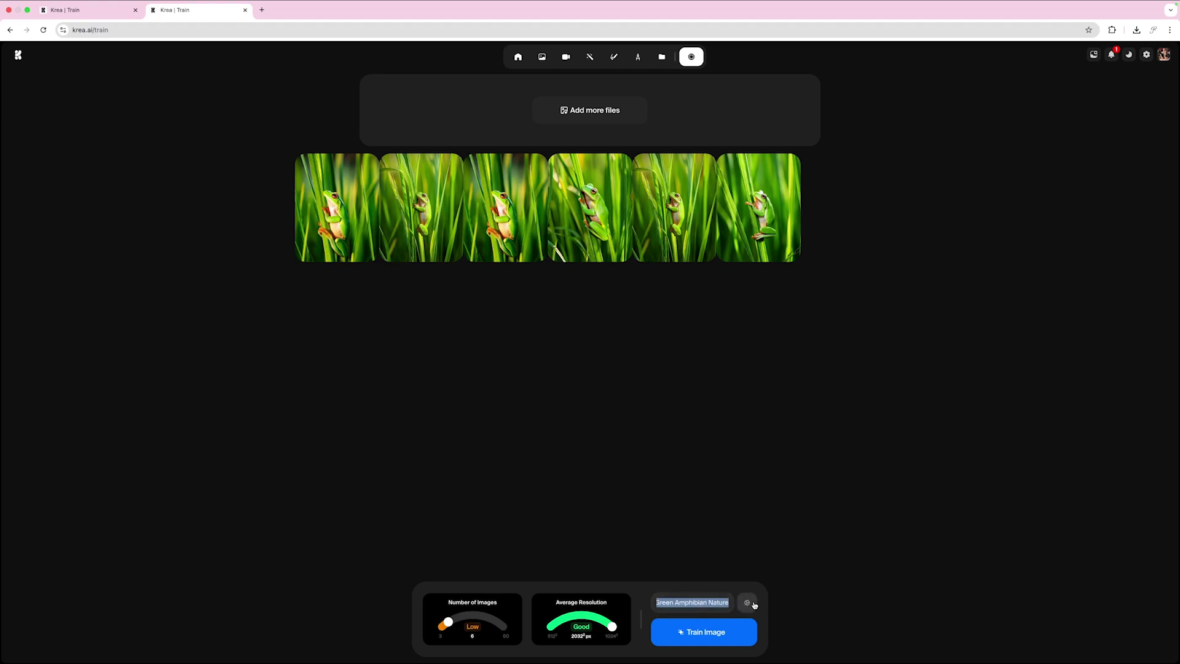
left_click(726, 602)
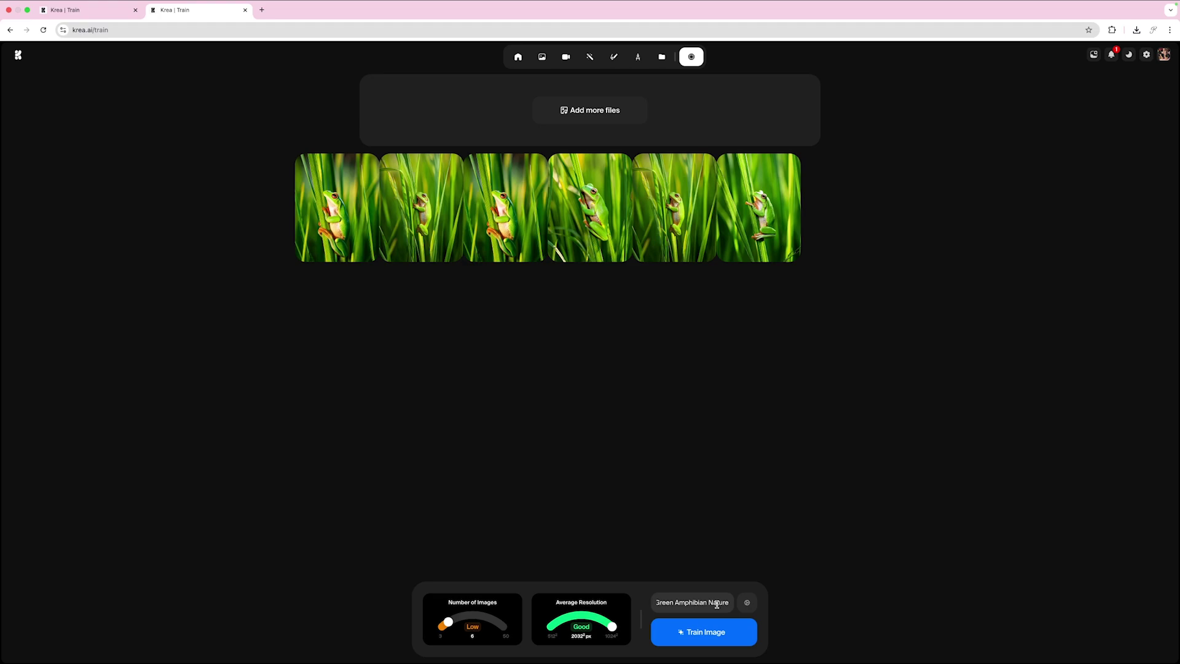
left_click(746, 603)
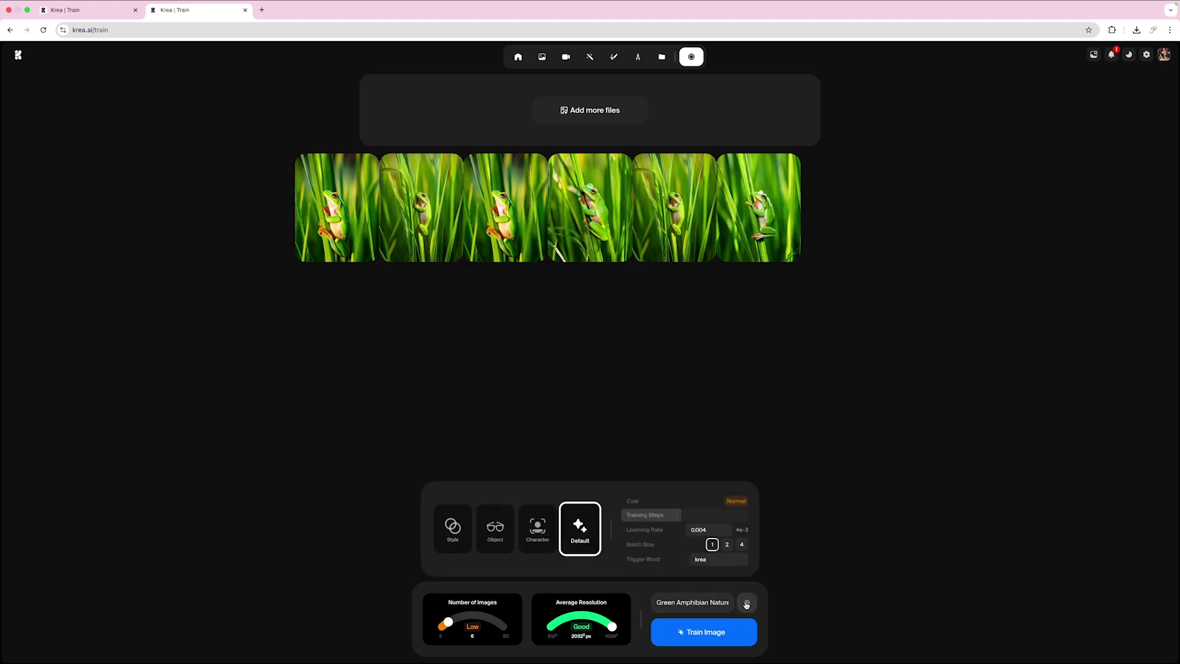
- Choose the Character training preset and rename the model 'Green Frog Character'
left_click(538, 536)
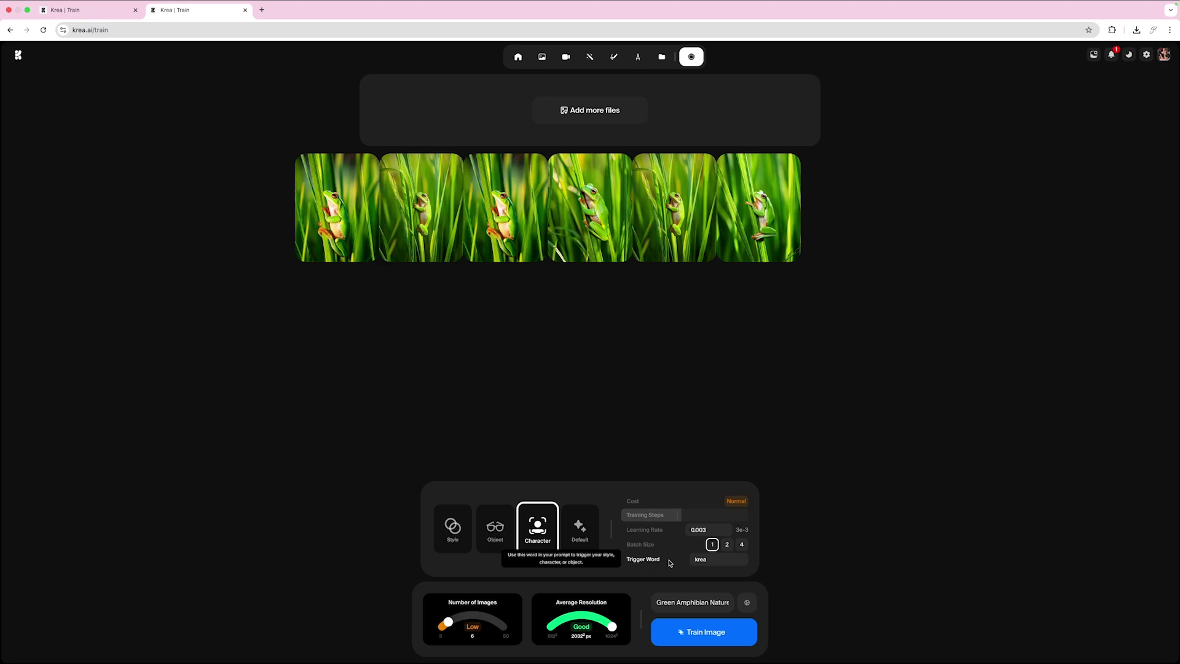
left_click(690, 600)
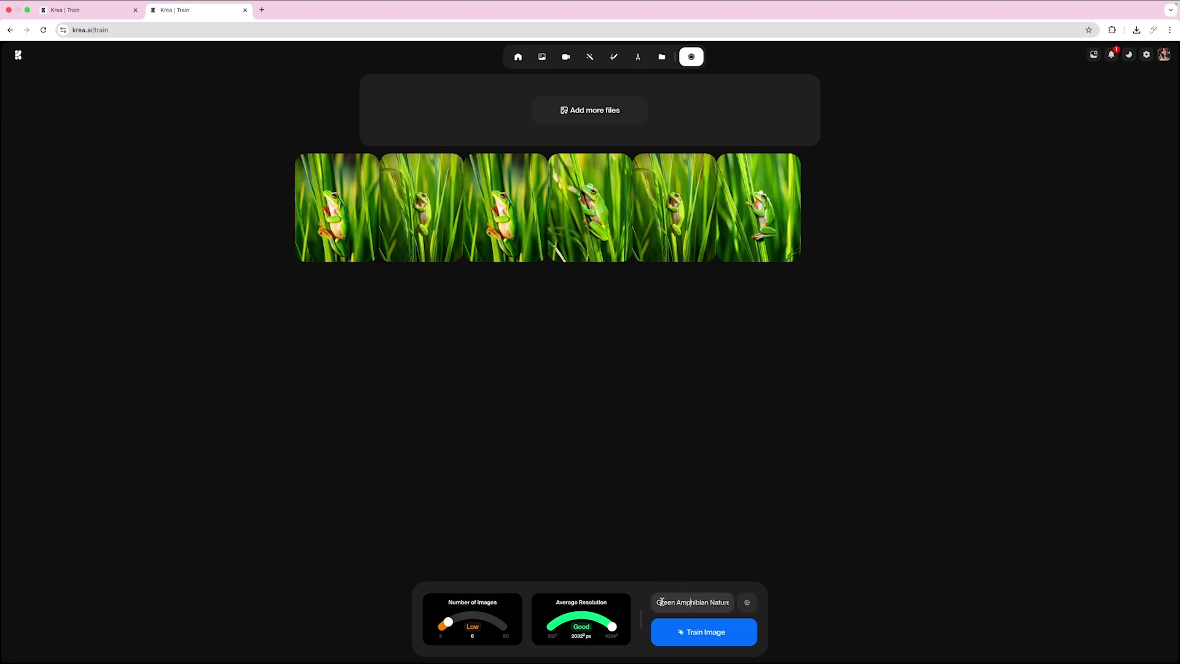
left_click(719, 601)
left_click_drag(727, 602, 656, 602)
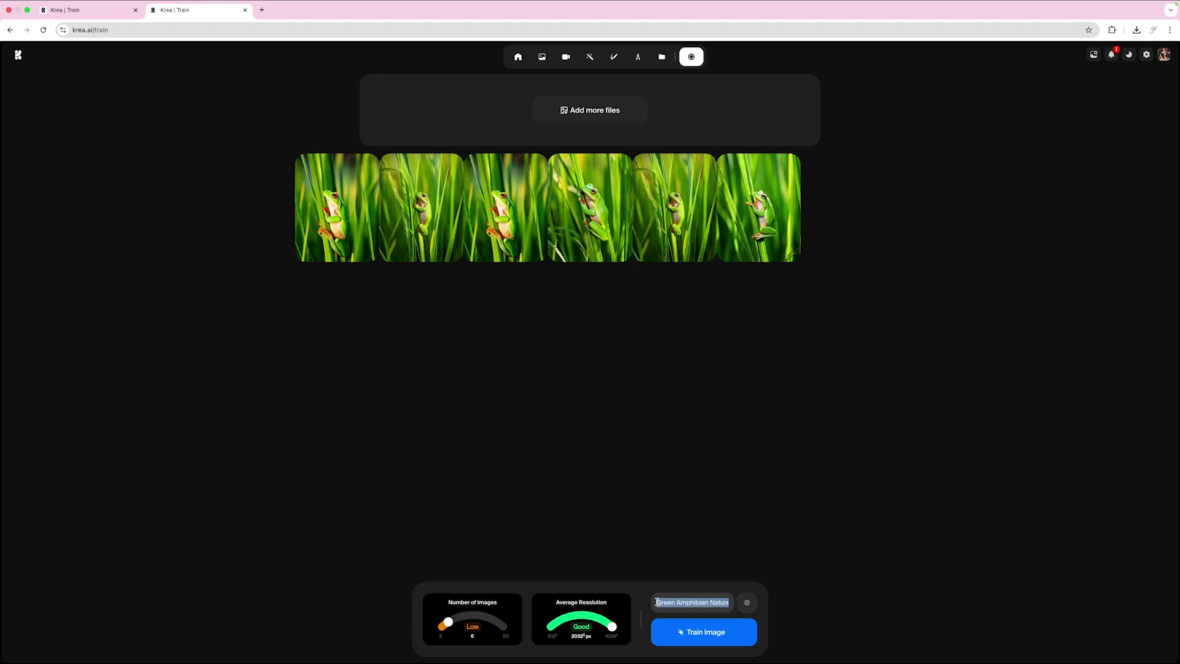
type("Green")
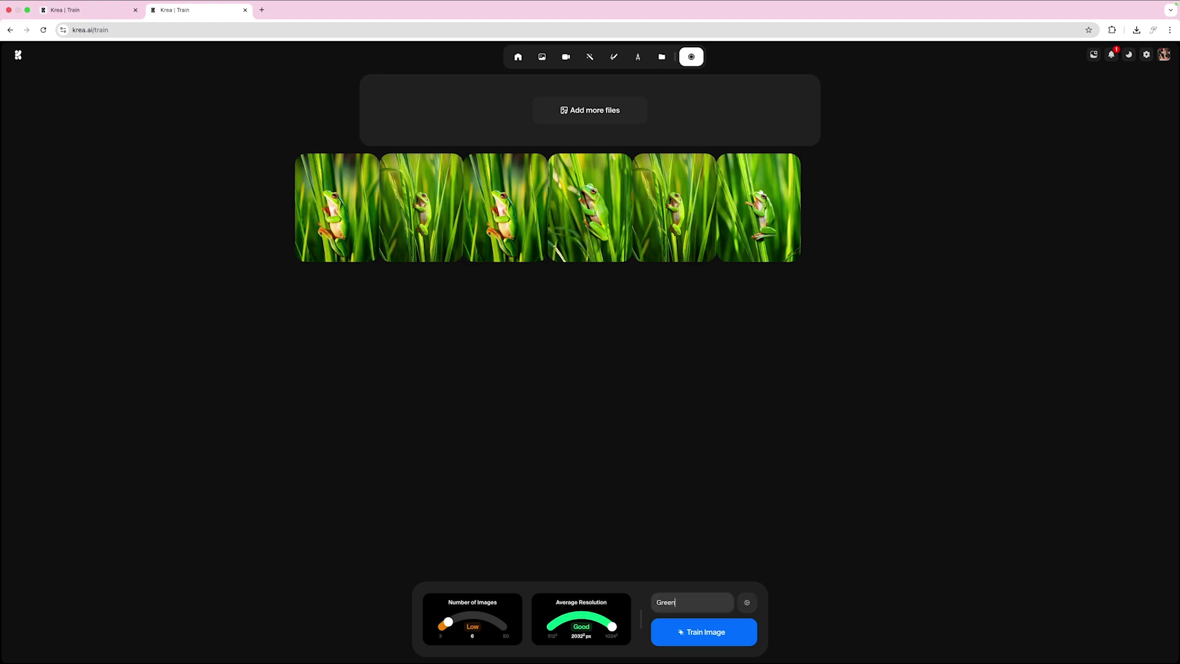
type(" Frog Character")
mouse_move(700, 636)
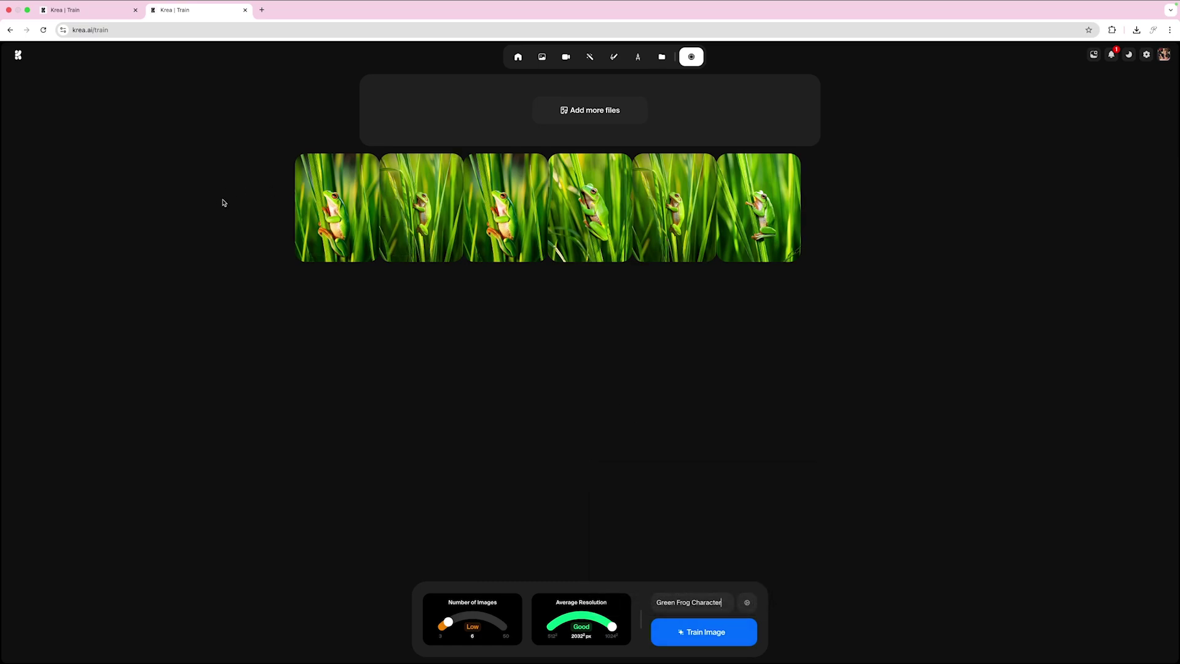
- Copy the share link for the Eagle Flight Portrait style on the Train page
left_click(76, 11)
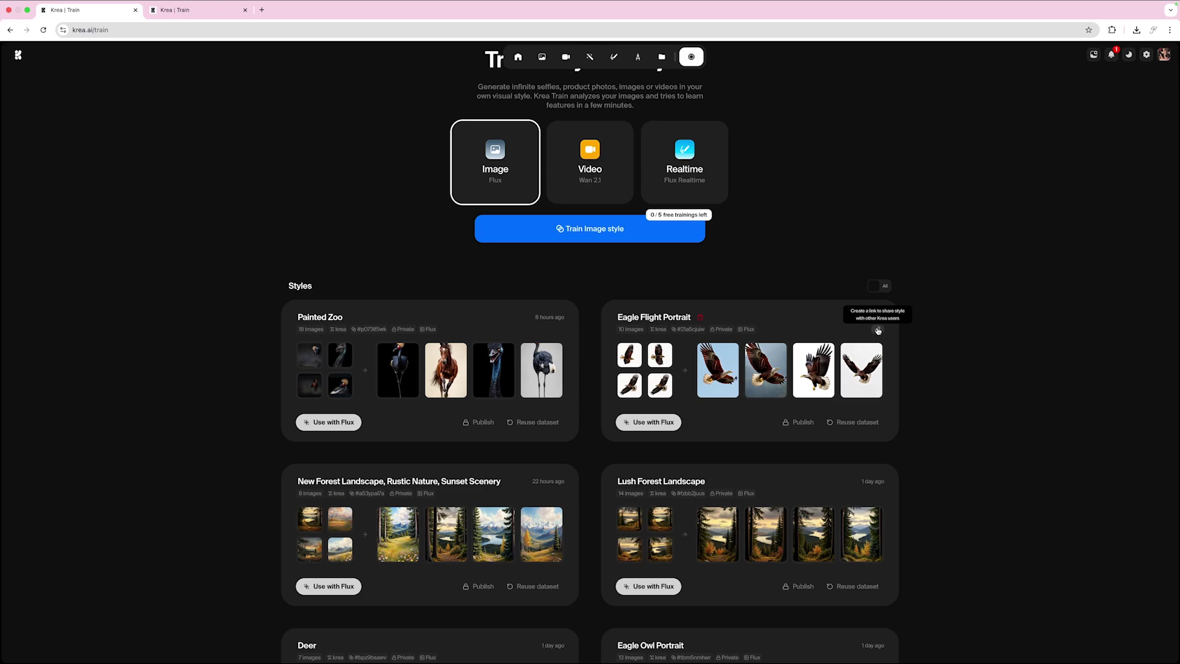
left_click(877, 330)
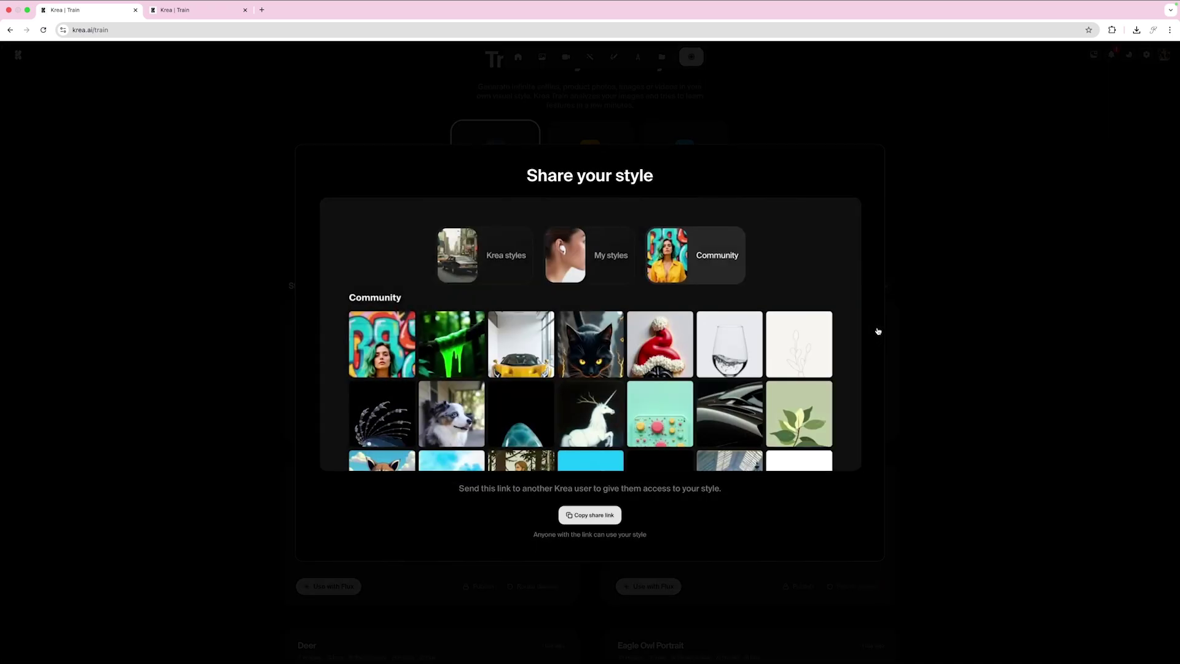
left_click(593, 519)
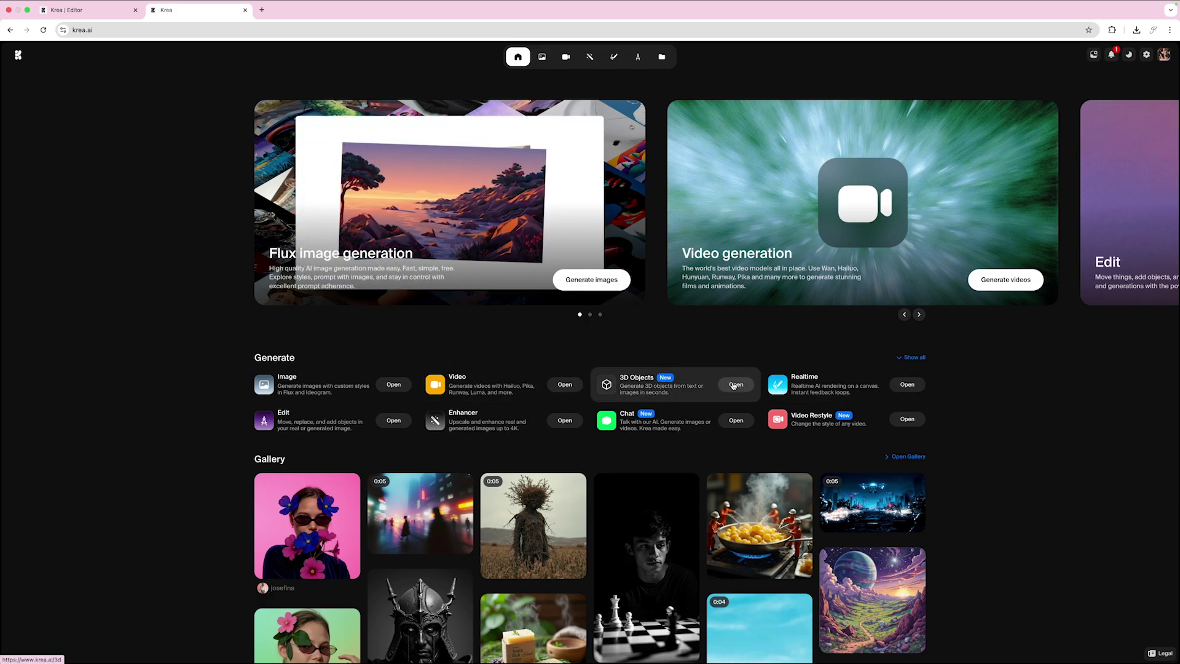
- Open 3D Objects in Text to 3D mode and load the dark red velvet chair project
left_click(734, 384)
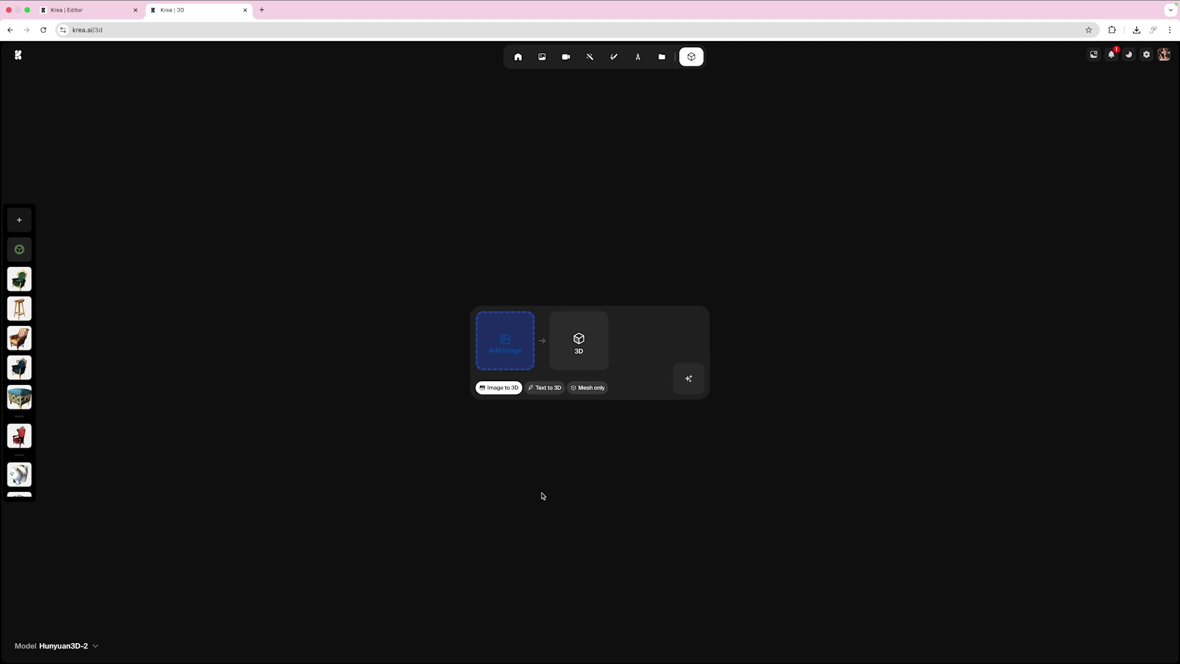
left_click(545, 388)
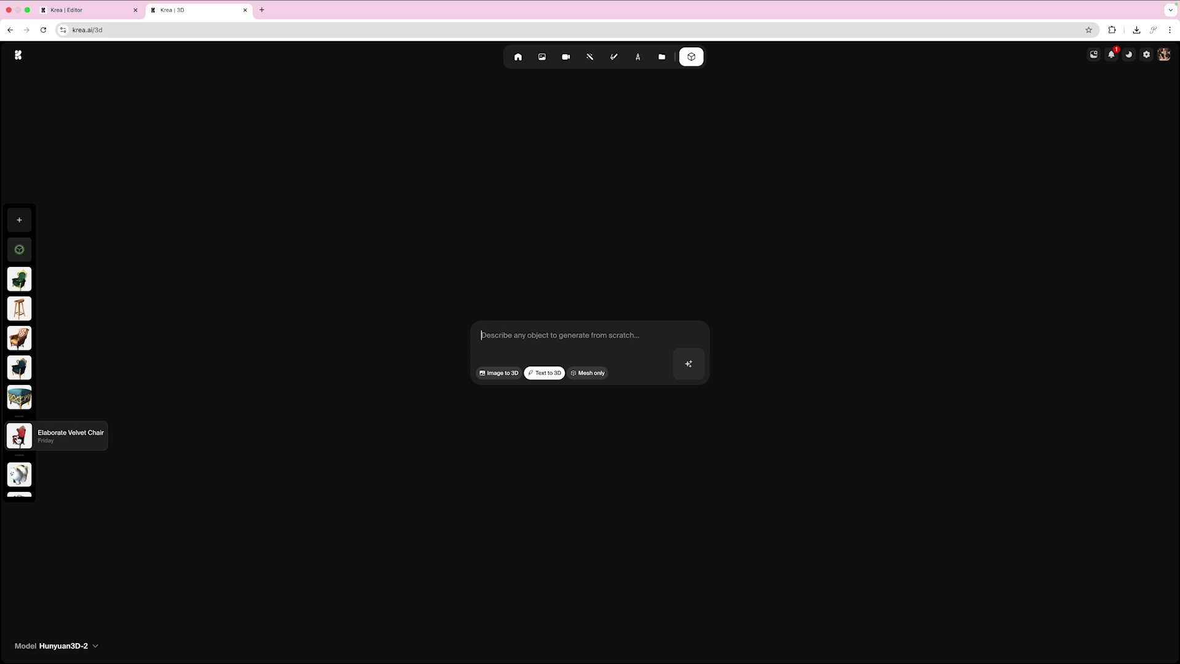
left_click(19, 435)
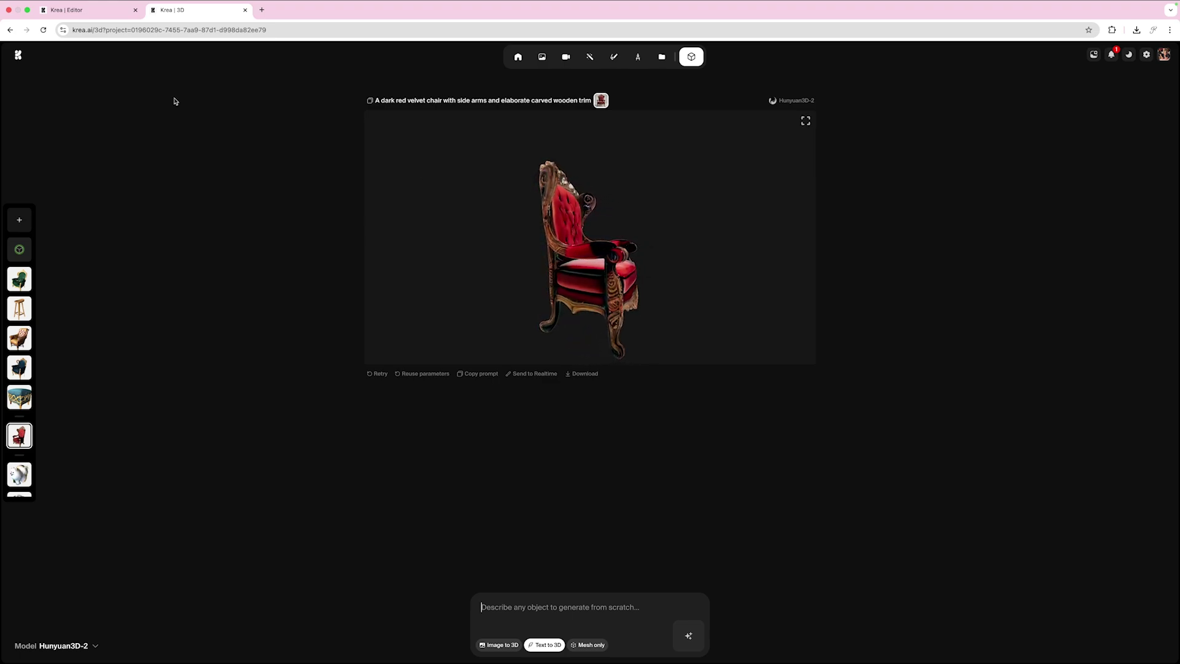
- On the lion image, start a Change Region brush, enlarging then shrinking it with the bracket keys
left_click(81, 13)
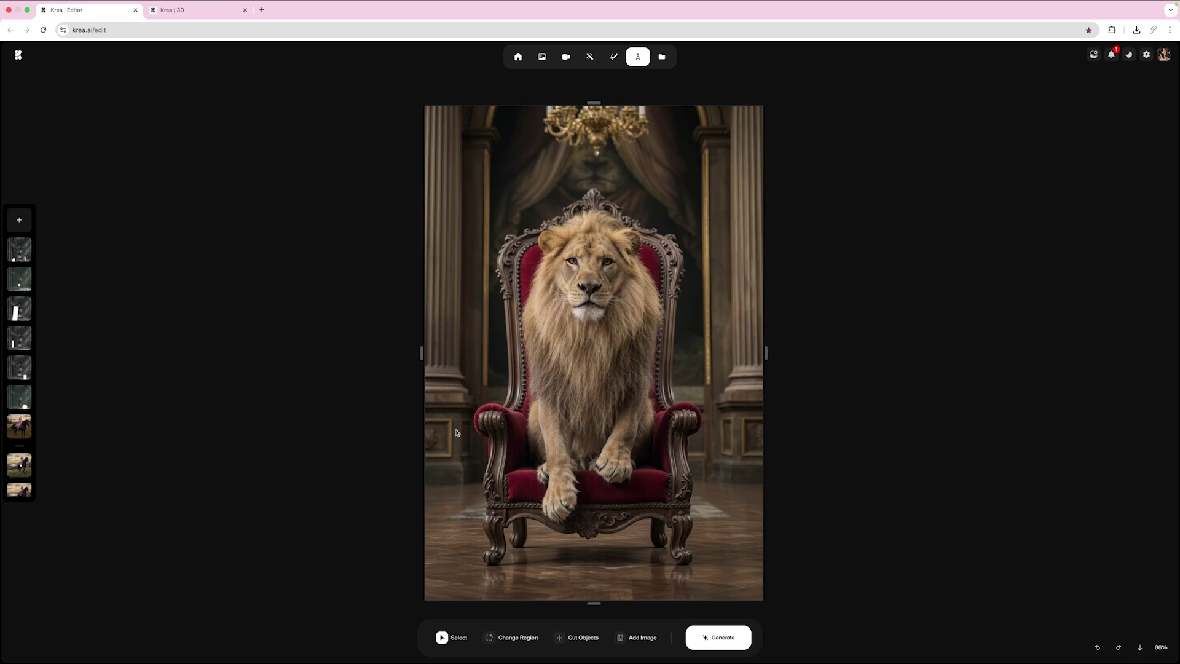
scroll(457, 432, "up", 1)
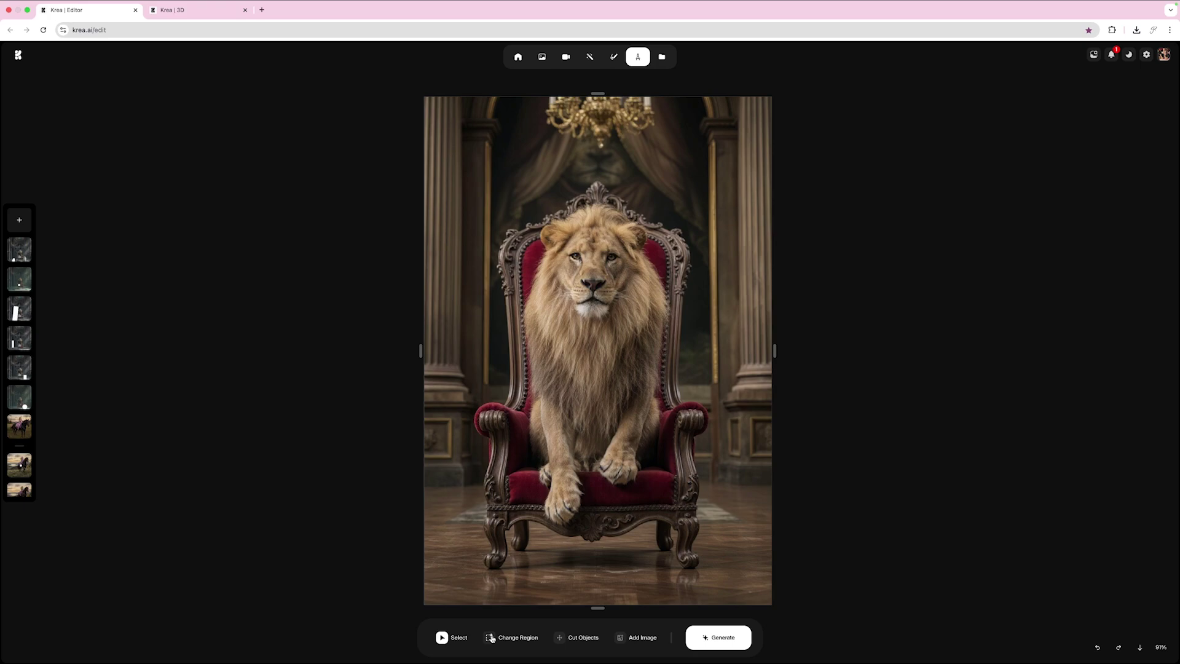
left_click(492, 639)
left_click(480, 586)
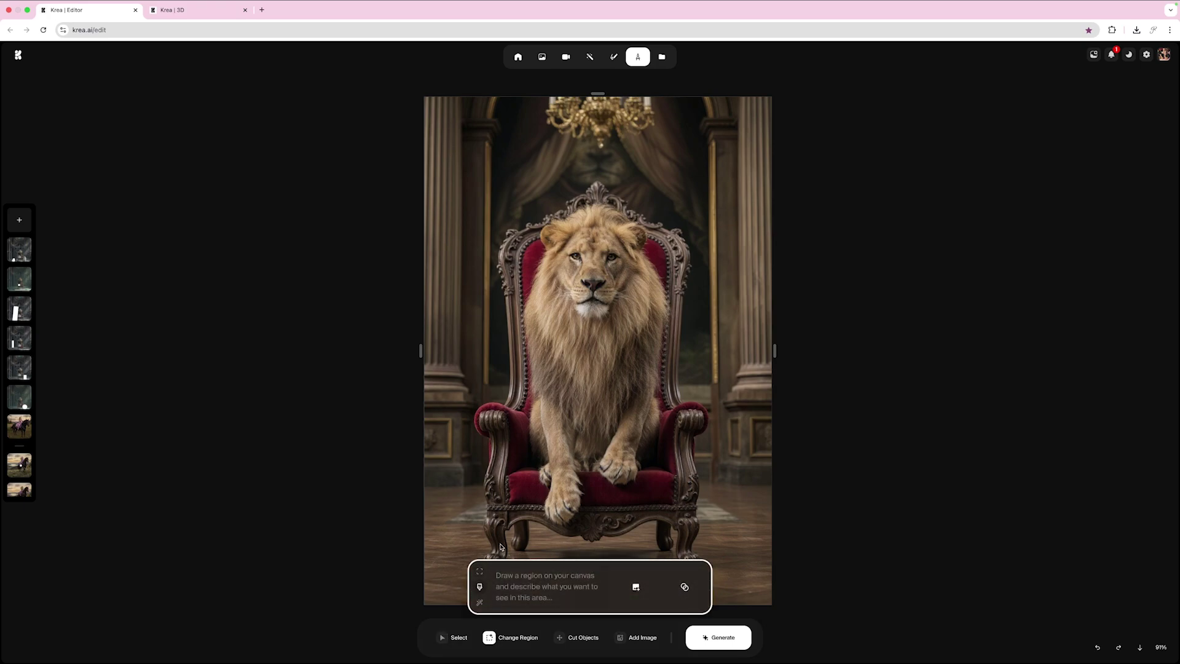
key("bracketright")
key("bracketright")
key("bracketright")
key("bracketright")
key("bracketright")
key("bracketright")
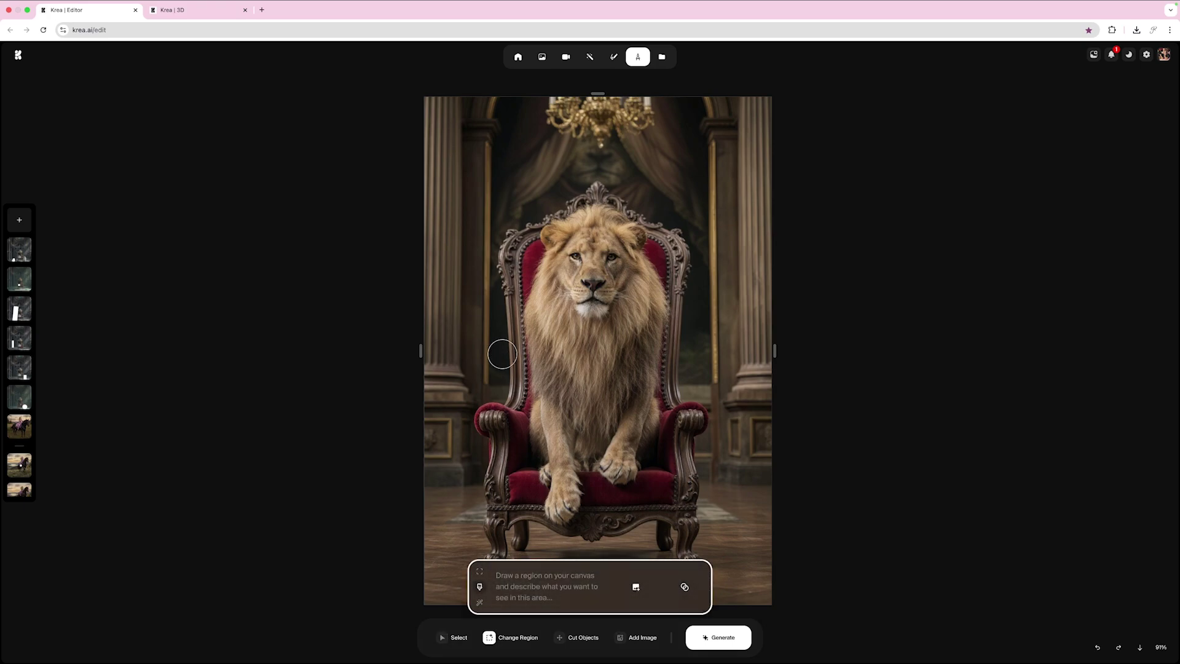
key("bracketleft")
key("bracketleft")
key("bracketleft")
key("bracketleft")
key("bracketleft")
key("bracketleft")
left_click(480, 574)
left_click_drag(476, 255, 602, 592)
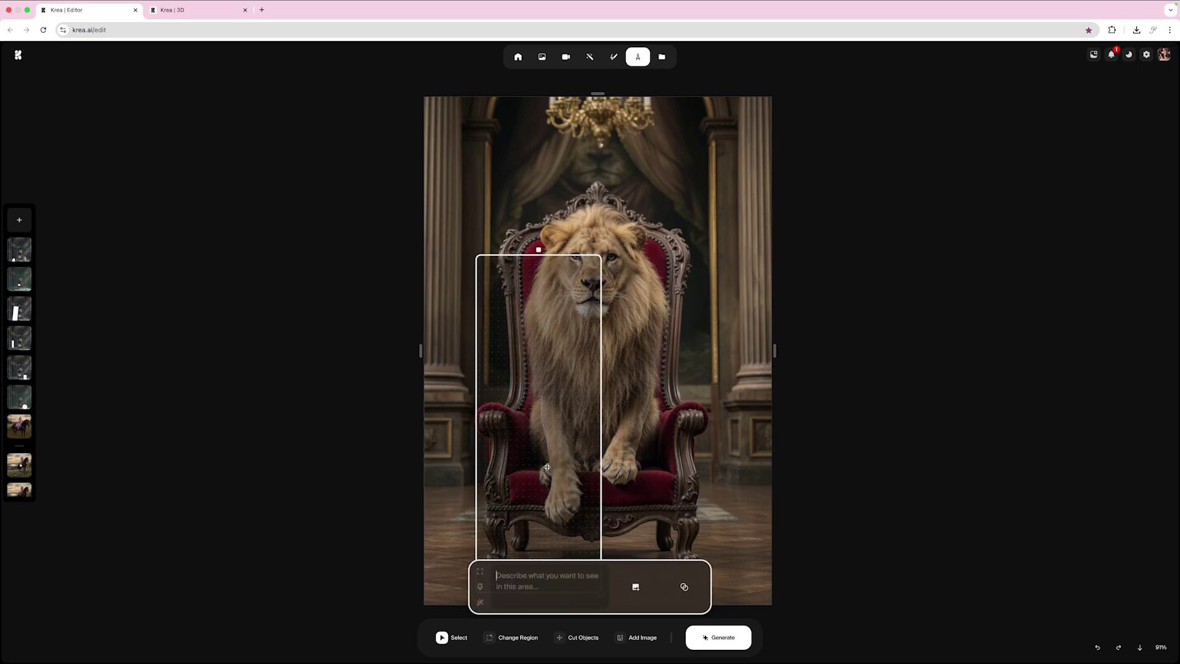
left_click_drag(530, 455, 549, 387)
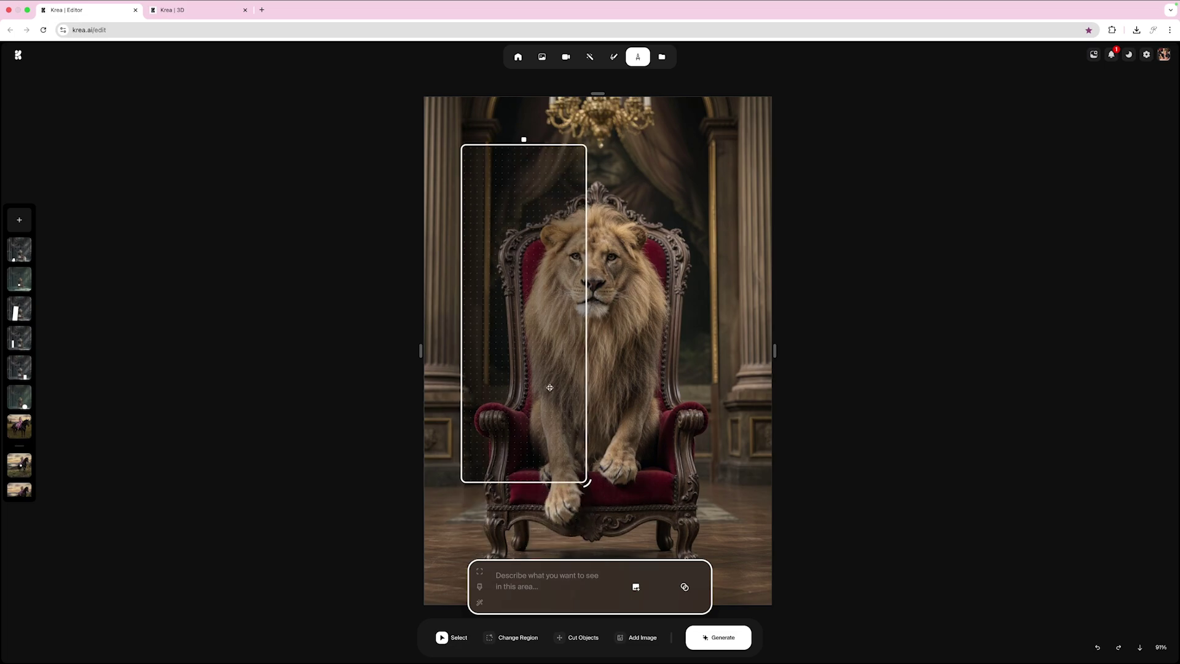
left_click_drag(586, 487, 550, 467)
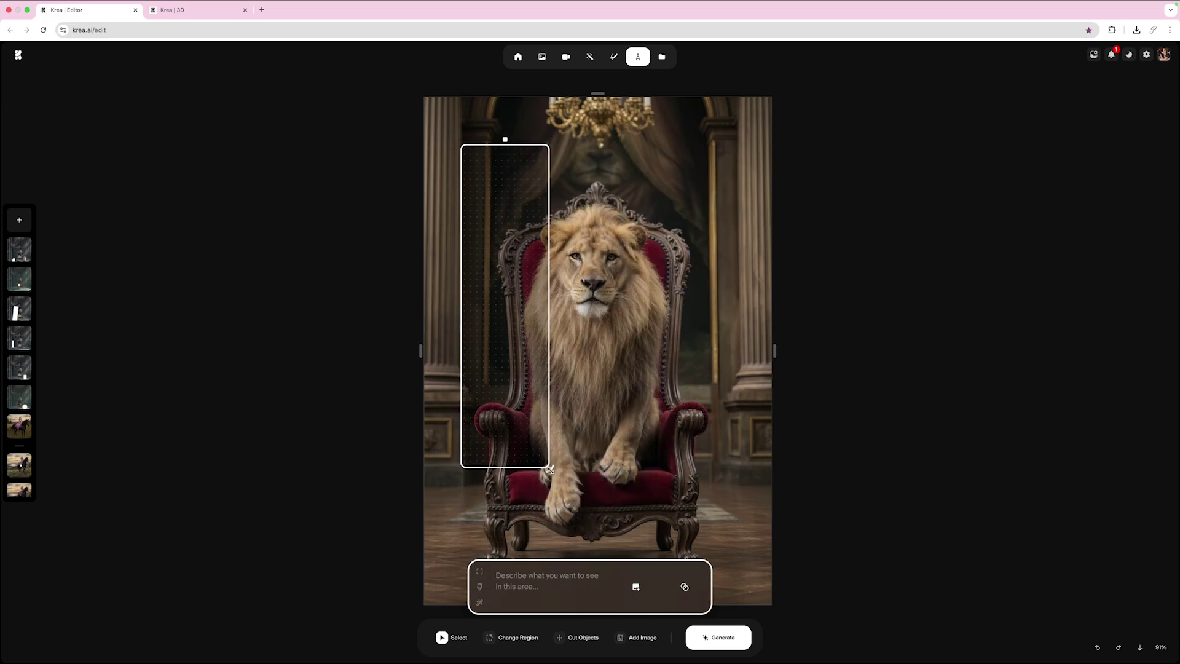
left_click(505, 145)
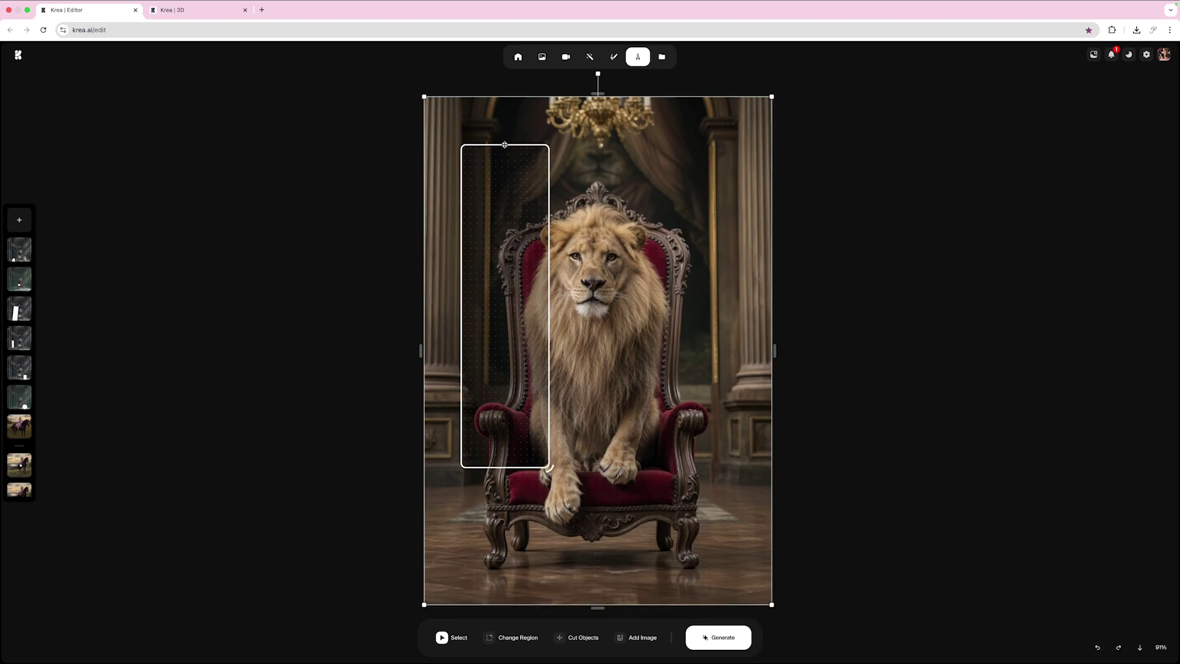
left_click(505, 145)
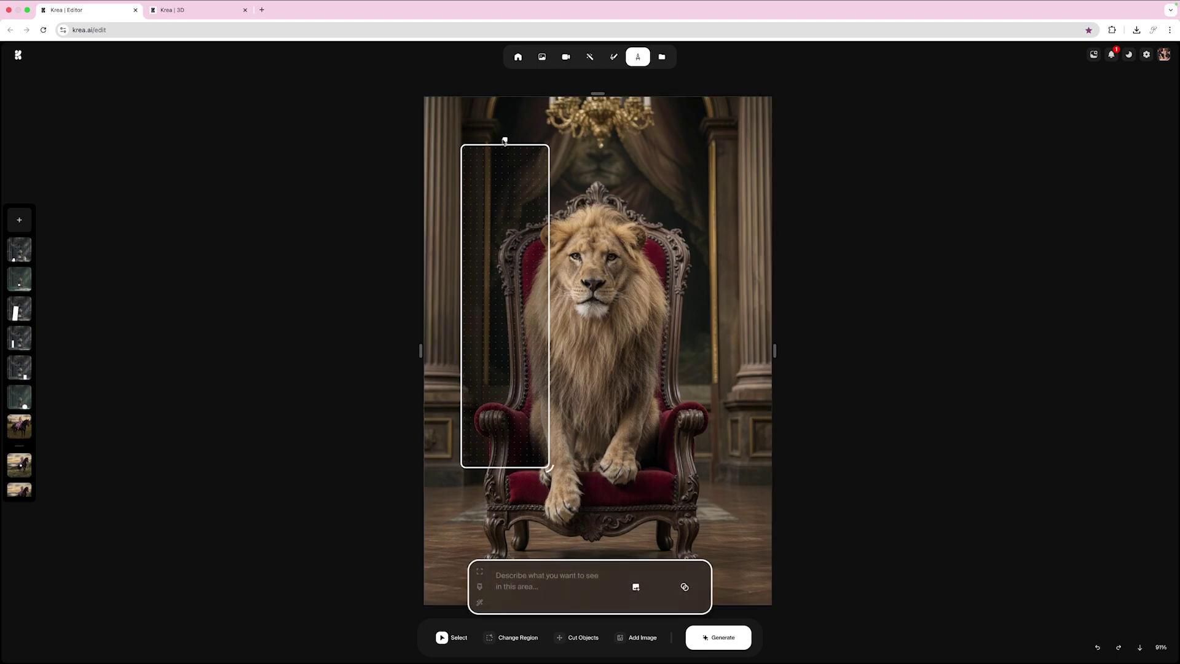
left_click(505, 145)
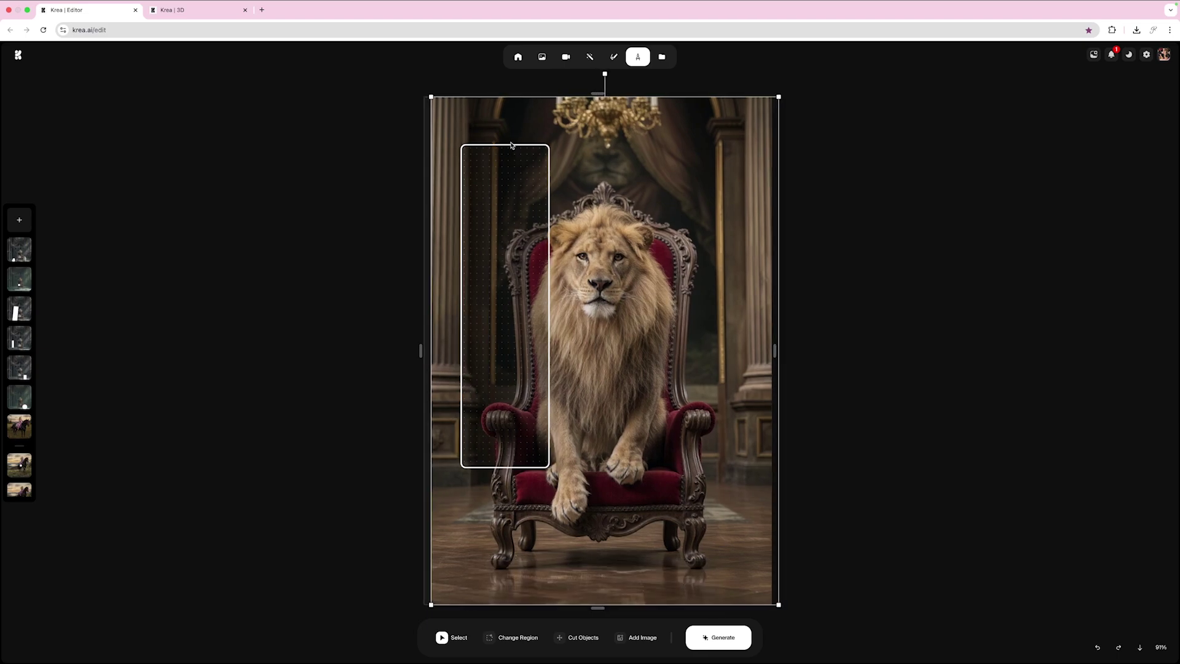
left_click(504, 145)
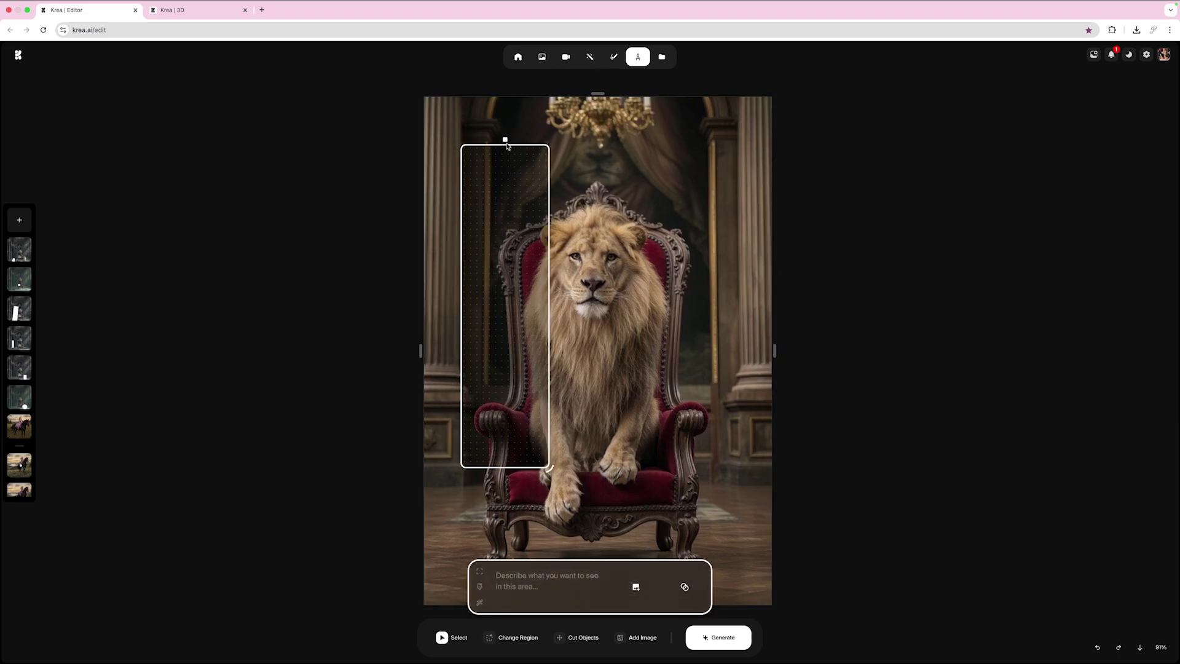
- Replace the region box with a new rectangle over the lion's left paw, tilted slightly clockwise
key("BackSpace")
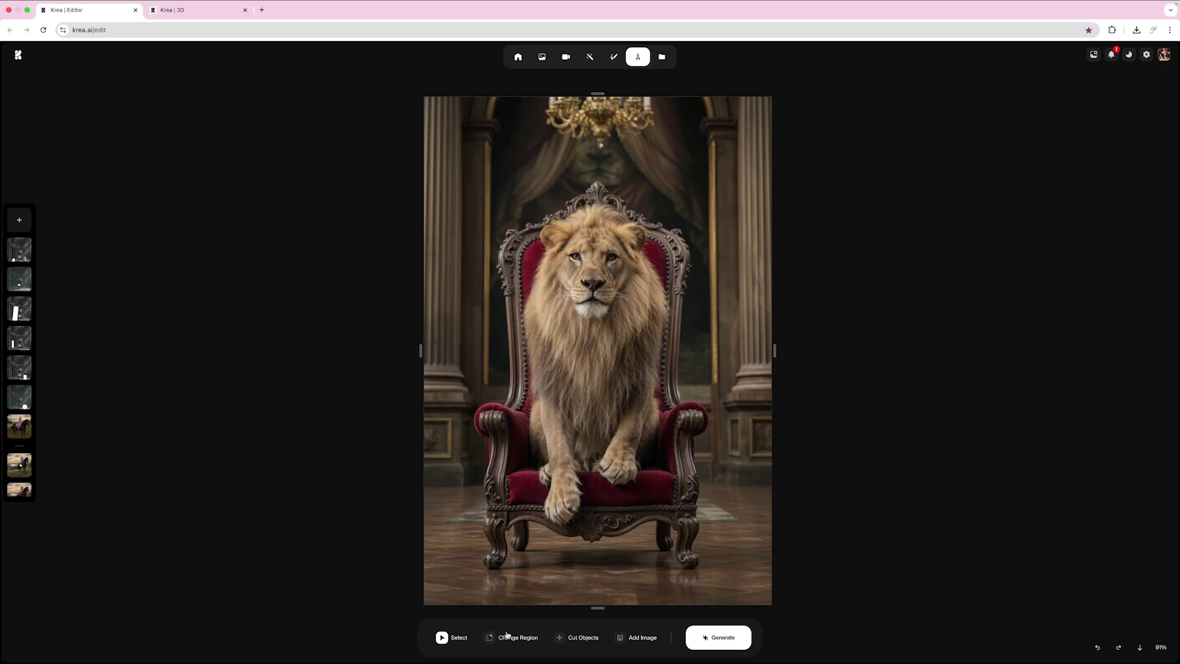
left_click(490, 638)
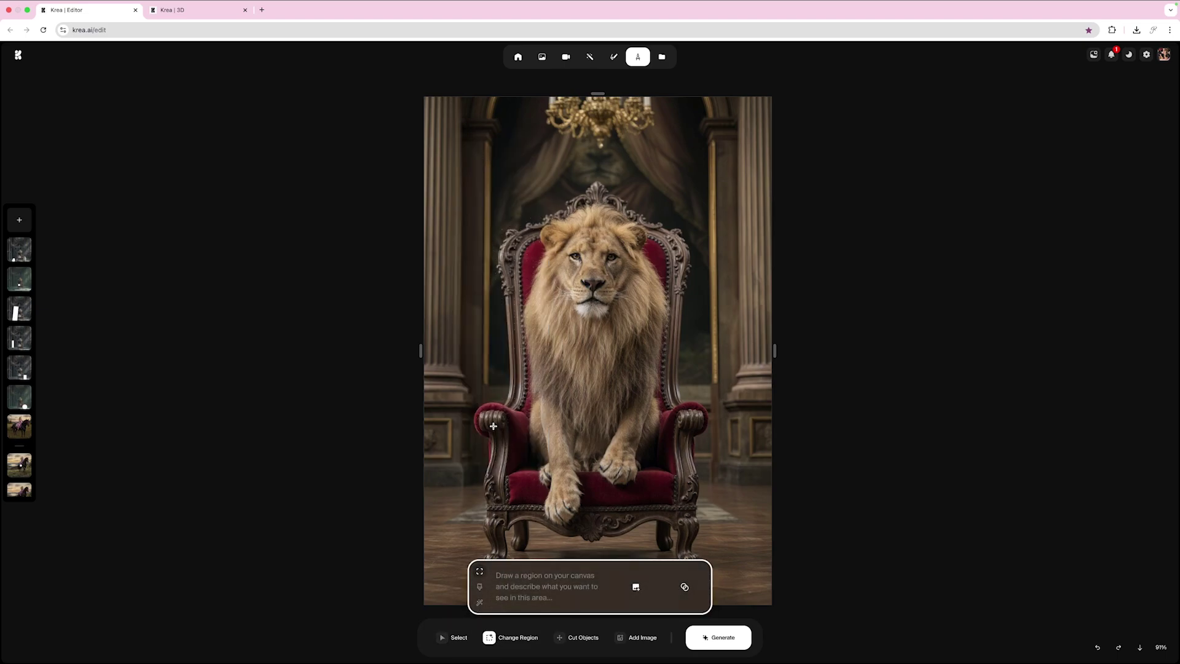
left_click_drag(494, 425, 567, 516)
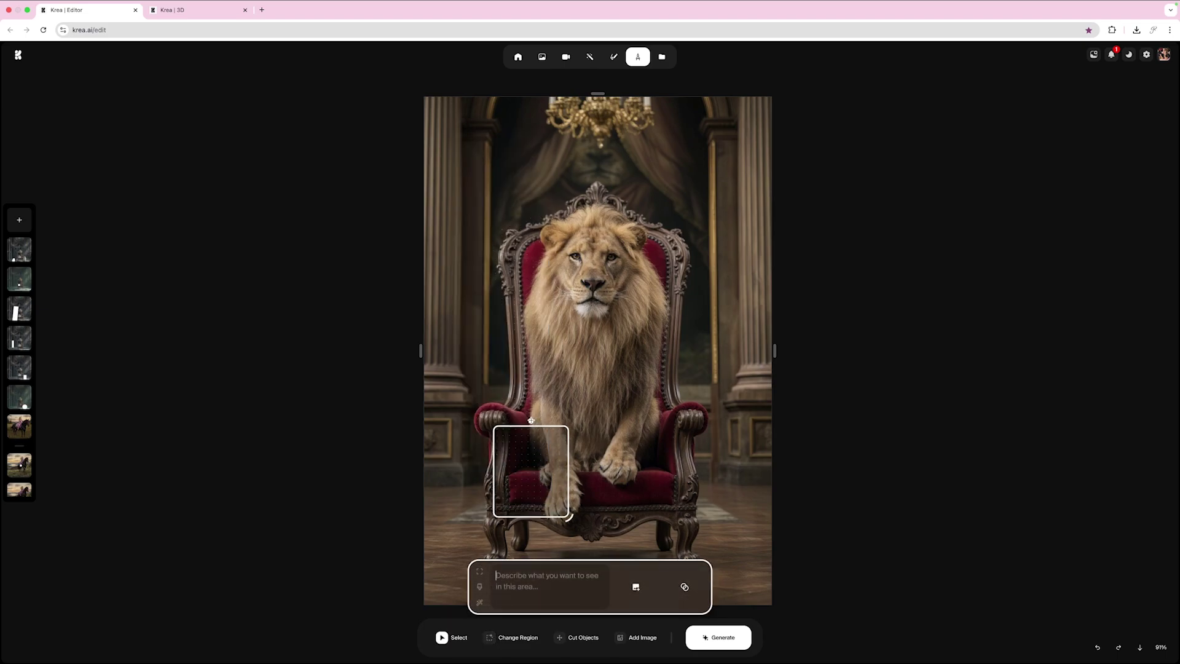
mouse_move(529, 420)
left_mouse_down()
mouse_move(562, 419)
mouse_move(529, 419)
left_mouse_up()
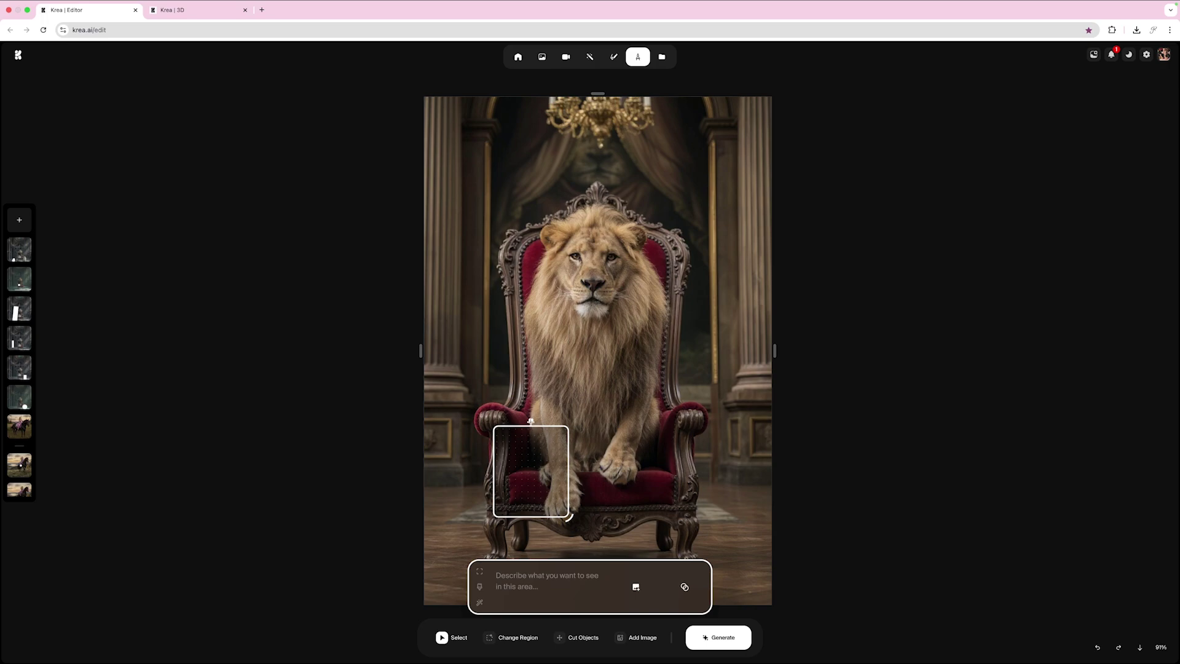
mouse_move(529, 421)
left_mouse_down()
mouse_move(569, 422)
mouse_move(539, 420)
left_mouse_up()
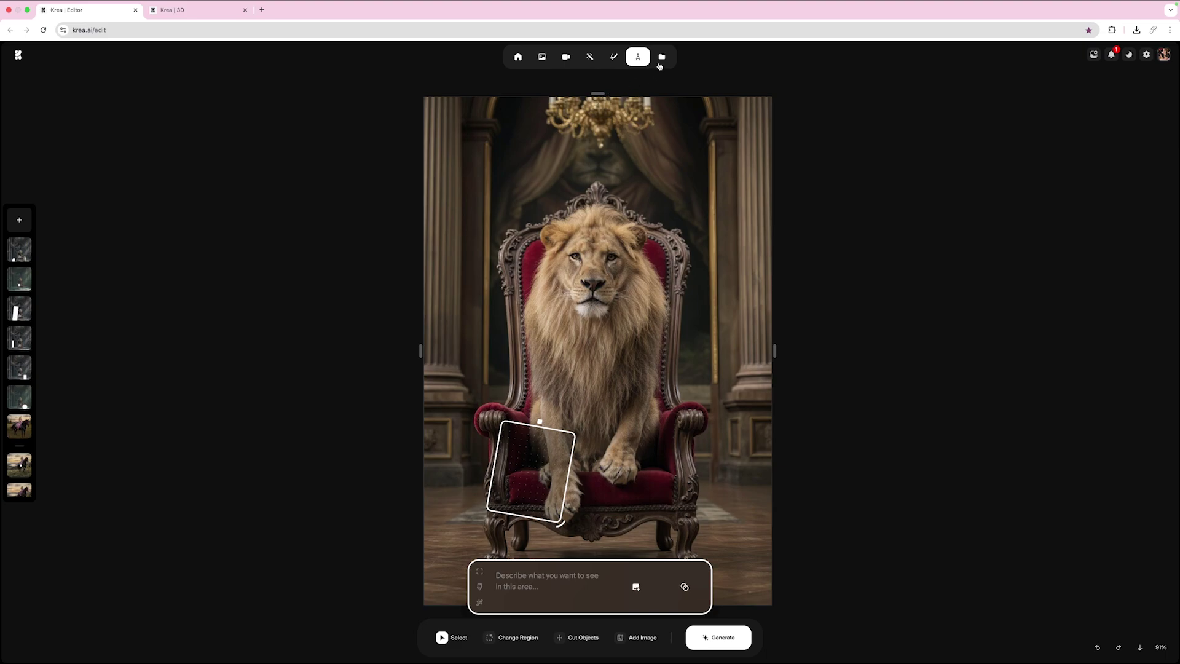
- In the Assets gallery, select five consecutive row-four images starting from the third
left_click(662, 60)
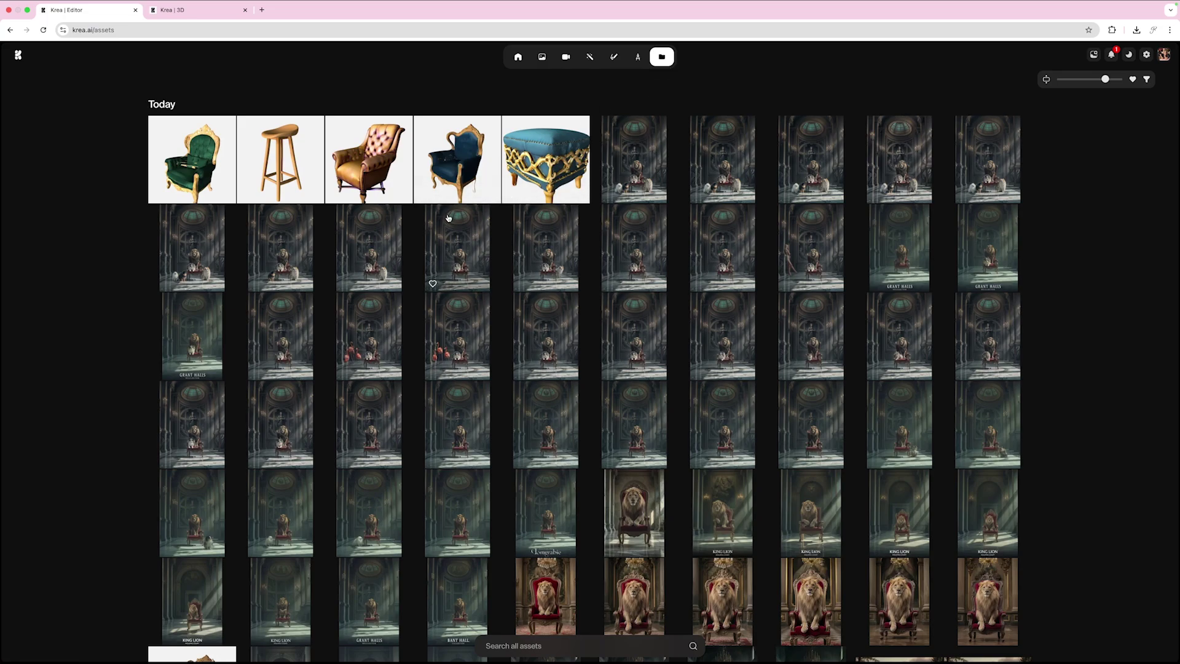
left_click(357, 406)
left_click(475, 415)
left_click(538, 418)
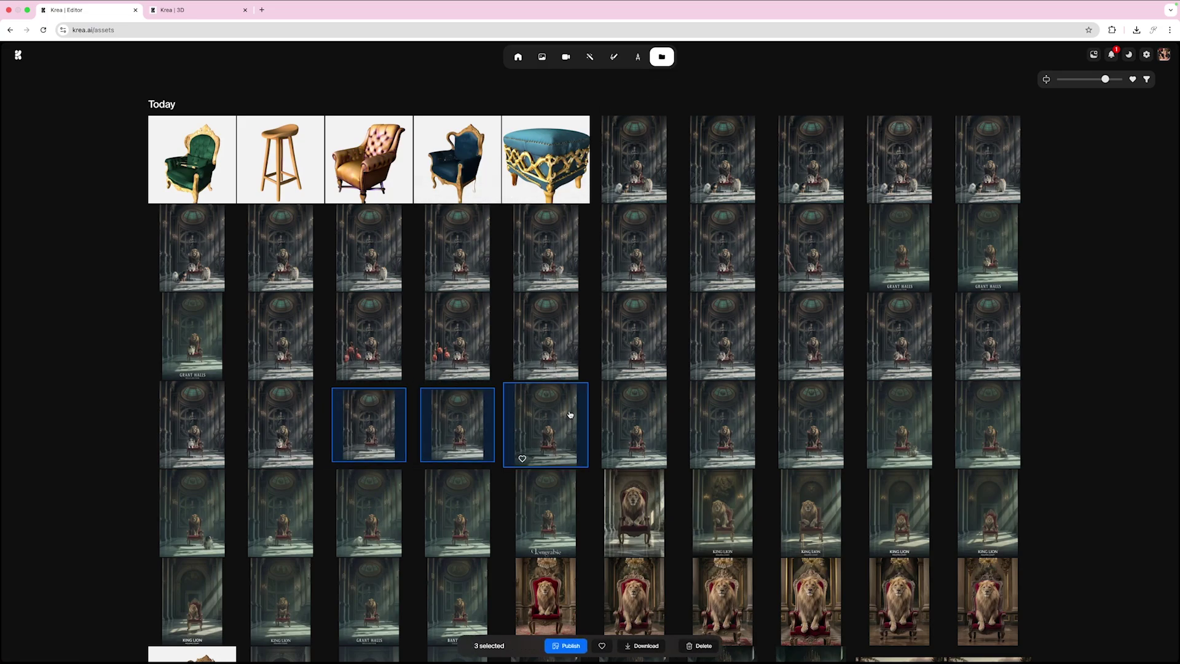
left_click(620, 416)
left_click(713, 421)
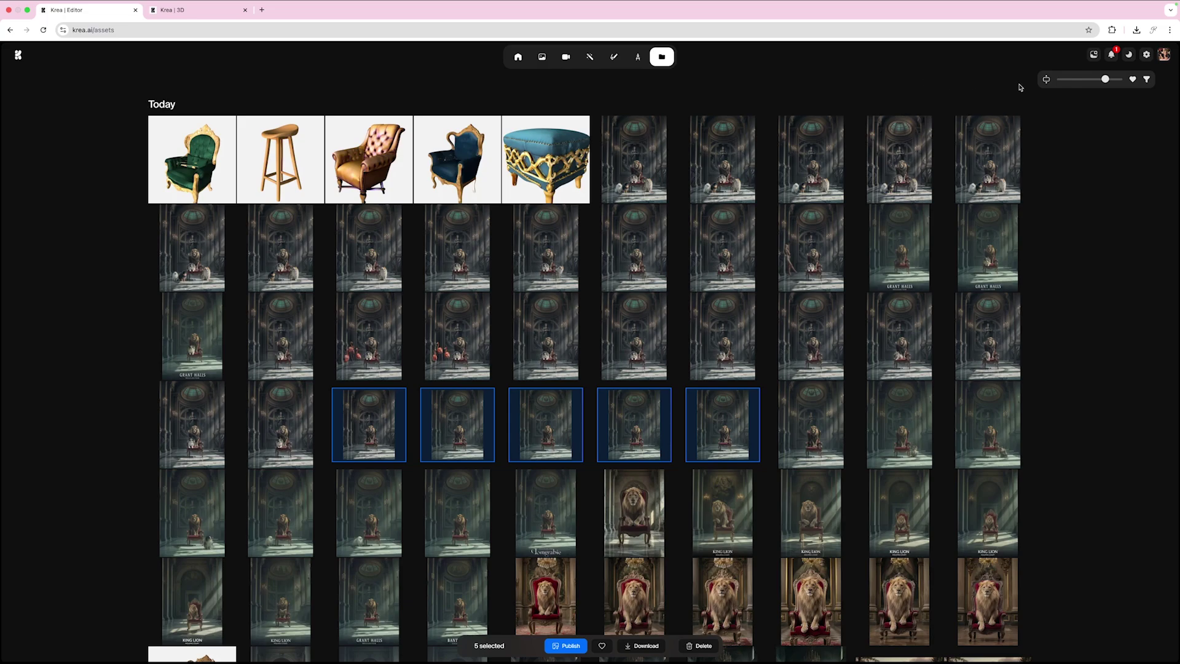
- Clear the five-image selection, enlarge thumbnails to four columns, and show only favourited assets
key("Escape")
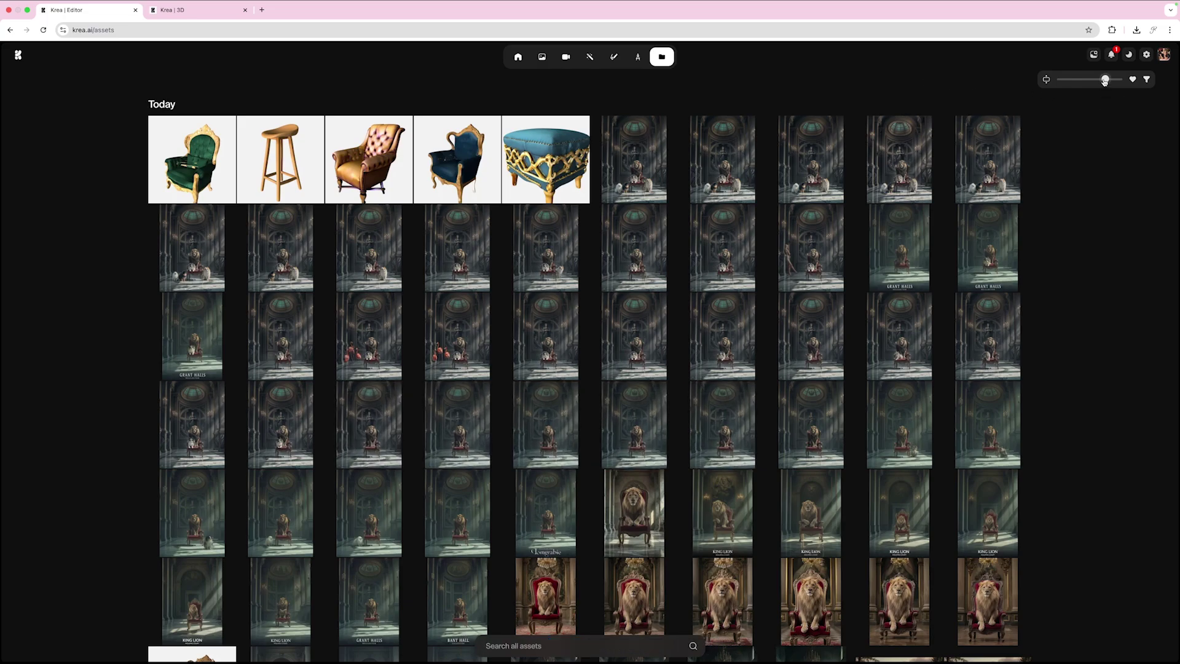
left_click_drag(1104, 81, 1119, 80)
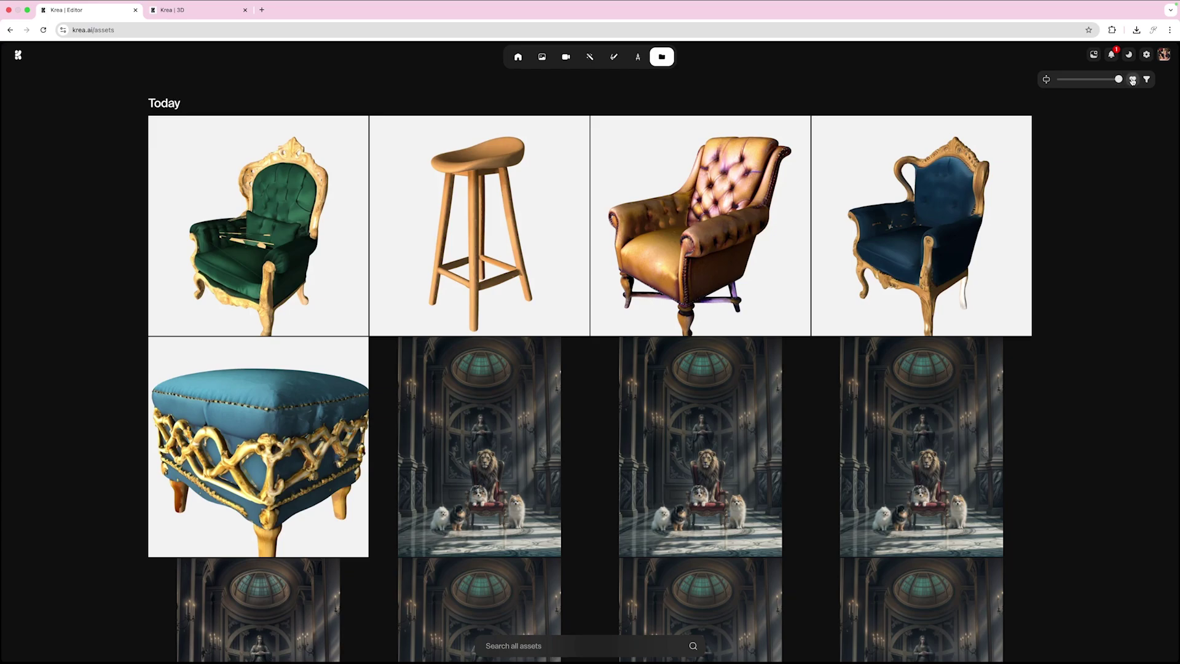
left_click(1132, 81)
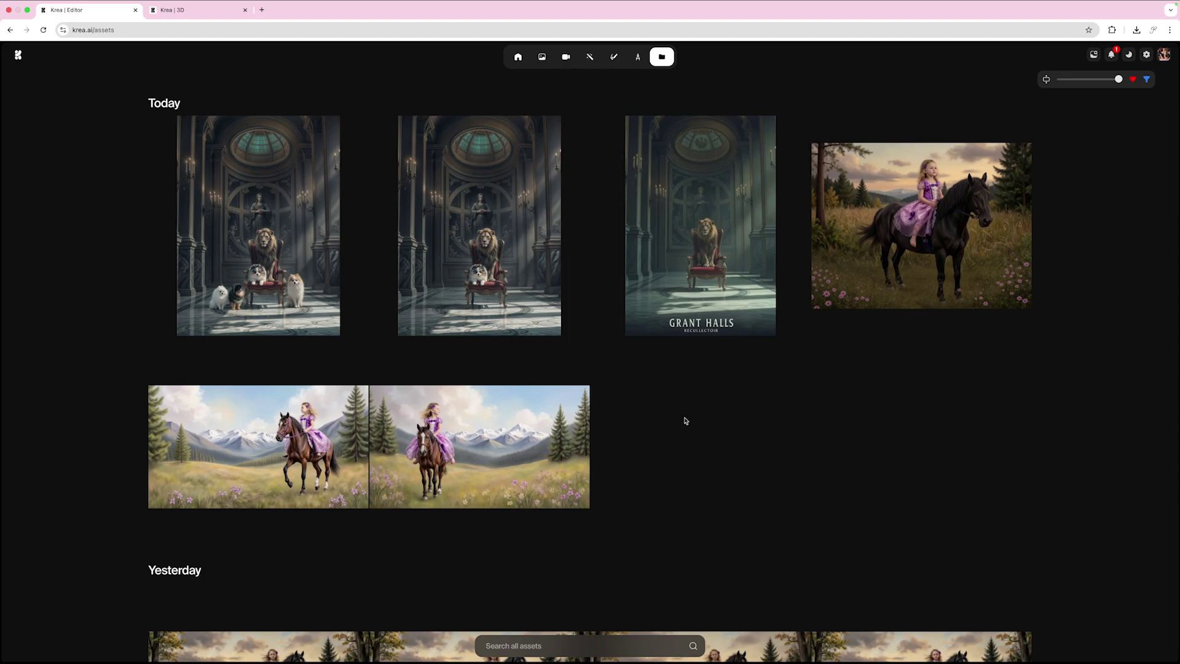
- Switch to square tiles, filter to Image then back to All, and shrink to a dense grid
left_click(1046, 79)
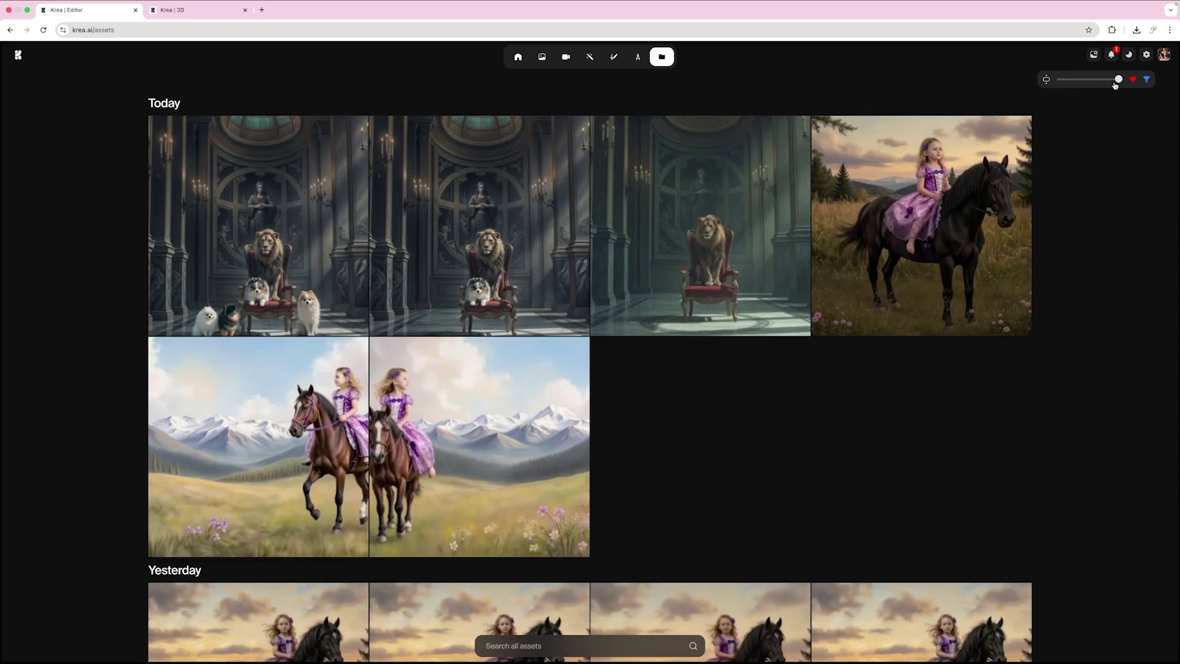
left_click(1146, 79)
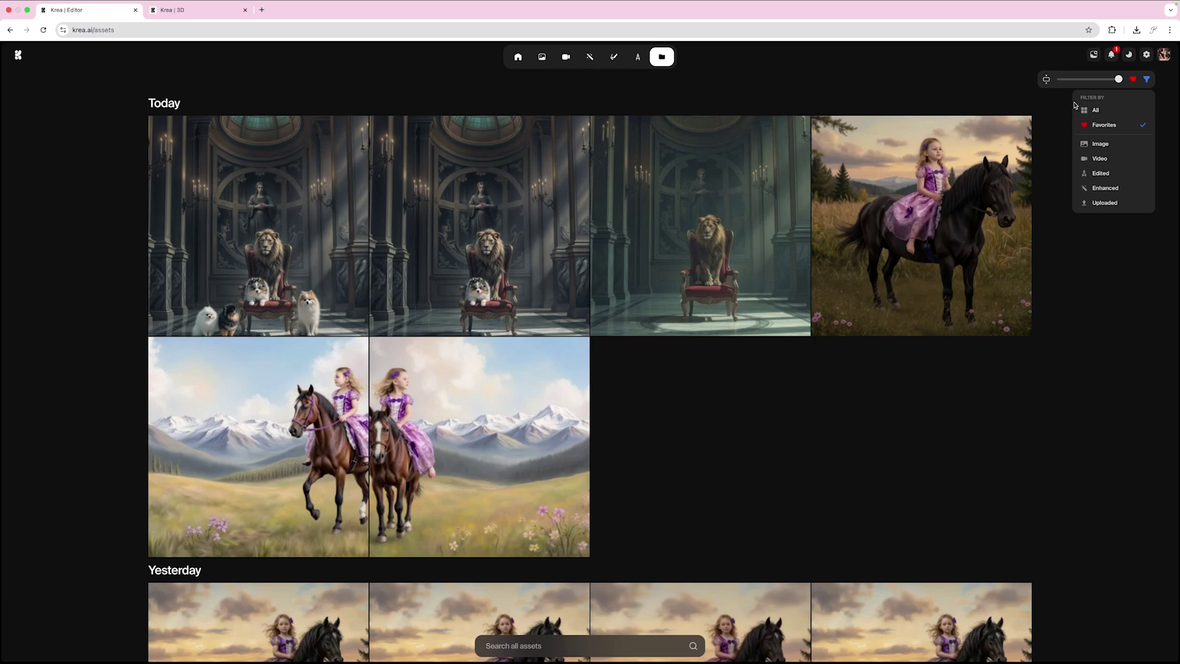
left_click(1099, 144)
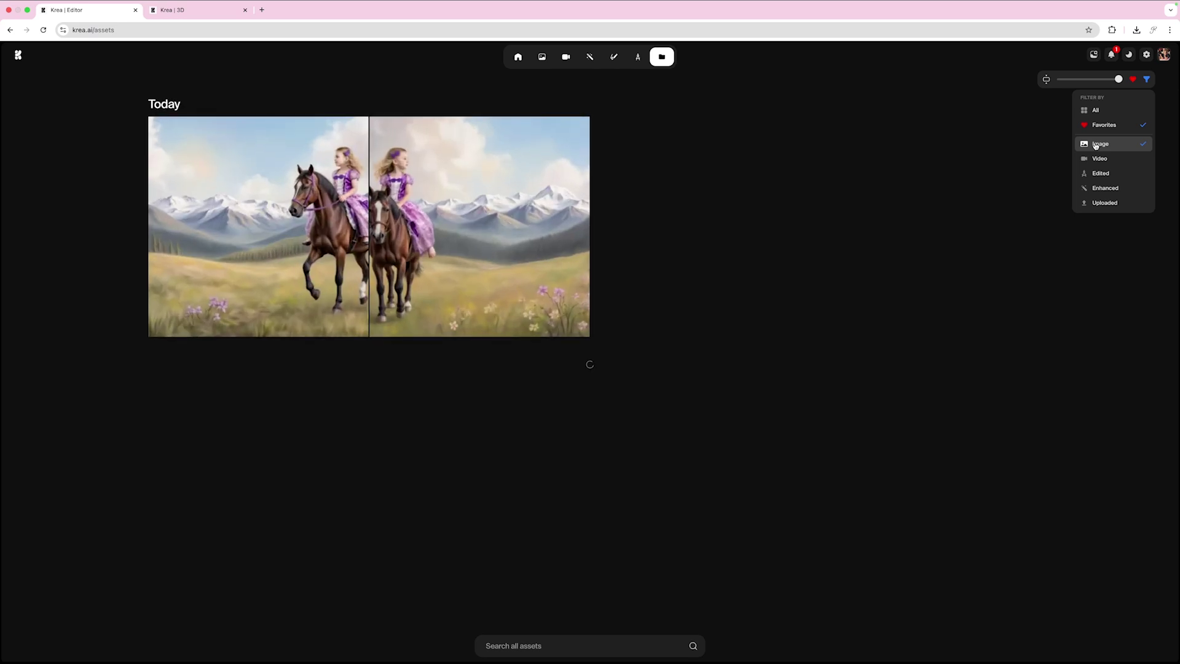
left_click(1085, 110)
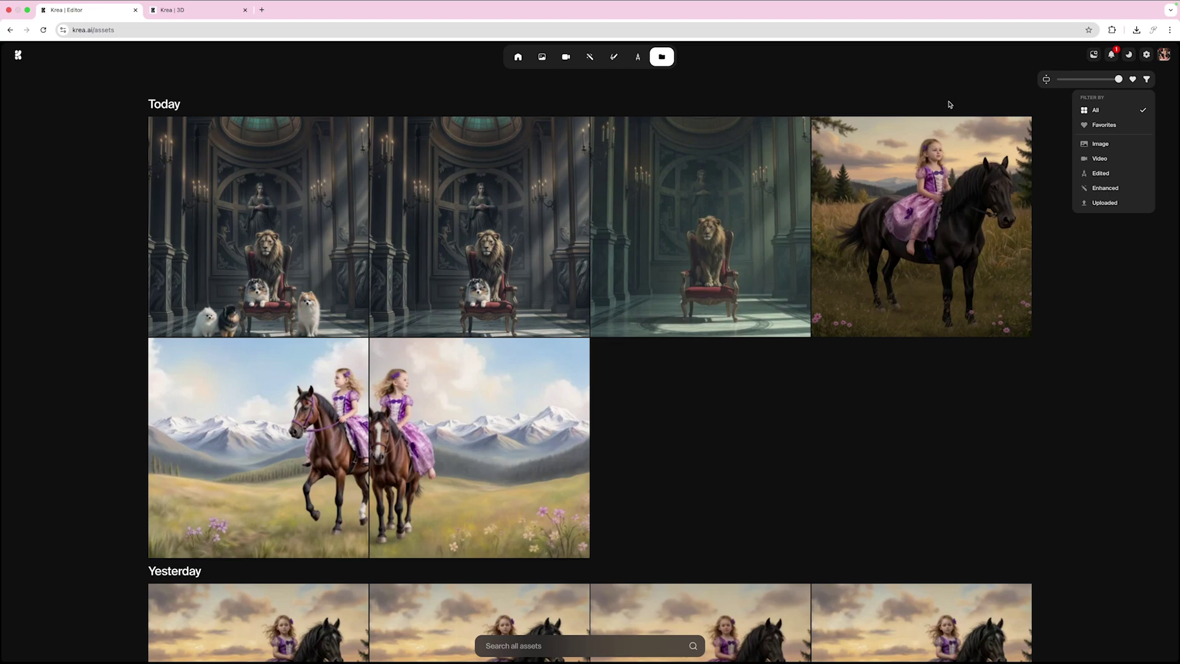
left_click_drag(1118, 78, 1096, 78)
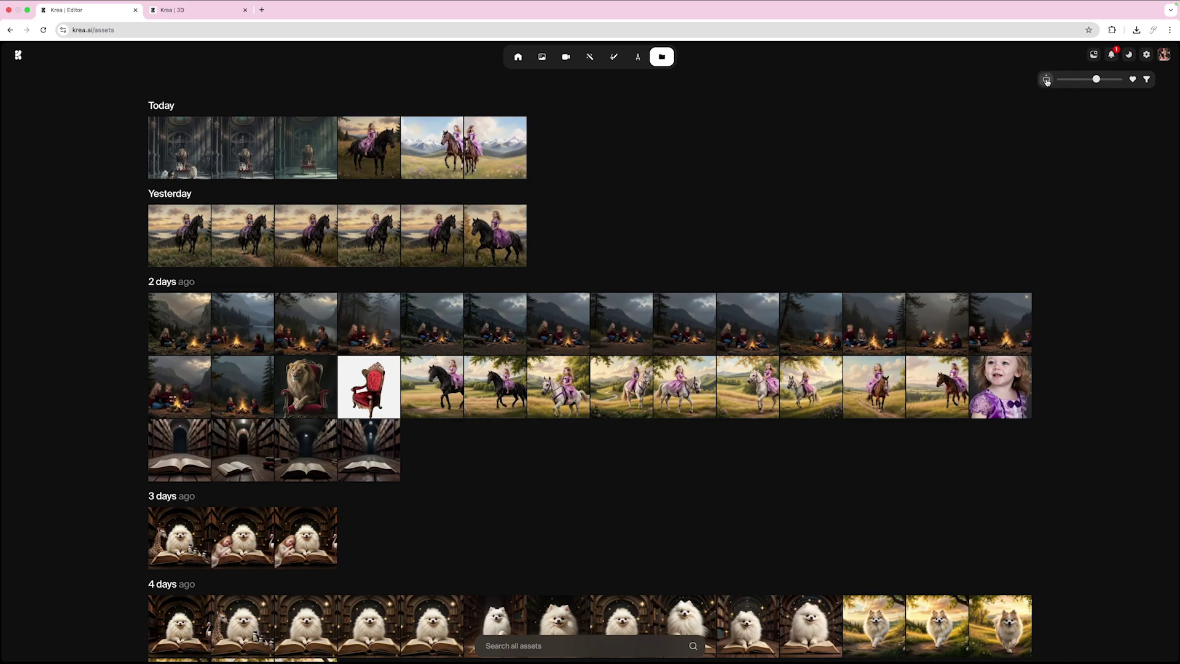
- Toggle the heart favourites filter on and back off so the full Today group shows
left_click(1132, 80)
left_click(1132, 80)
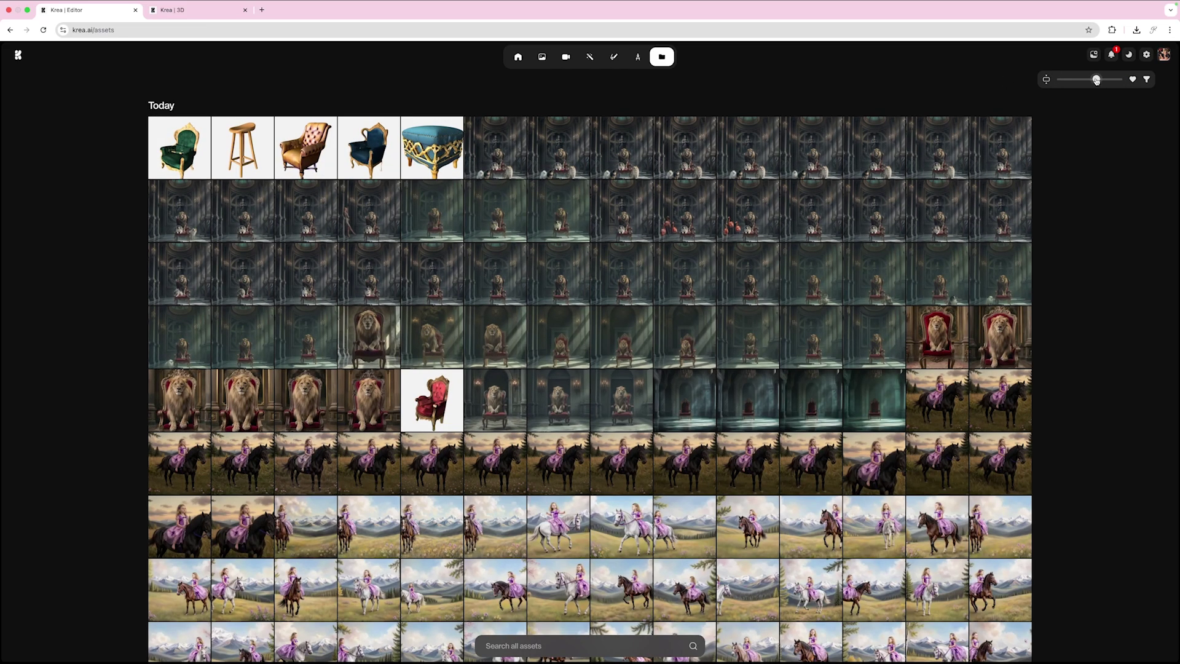